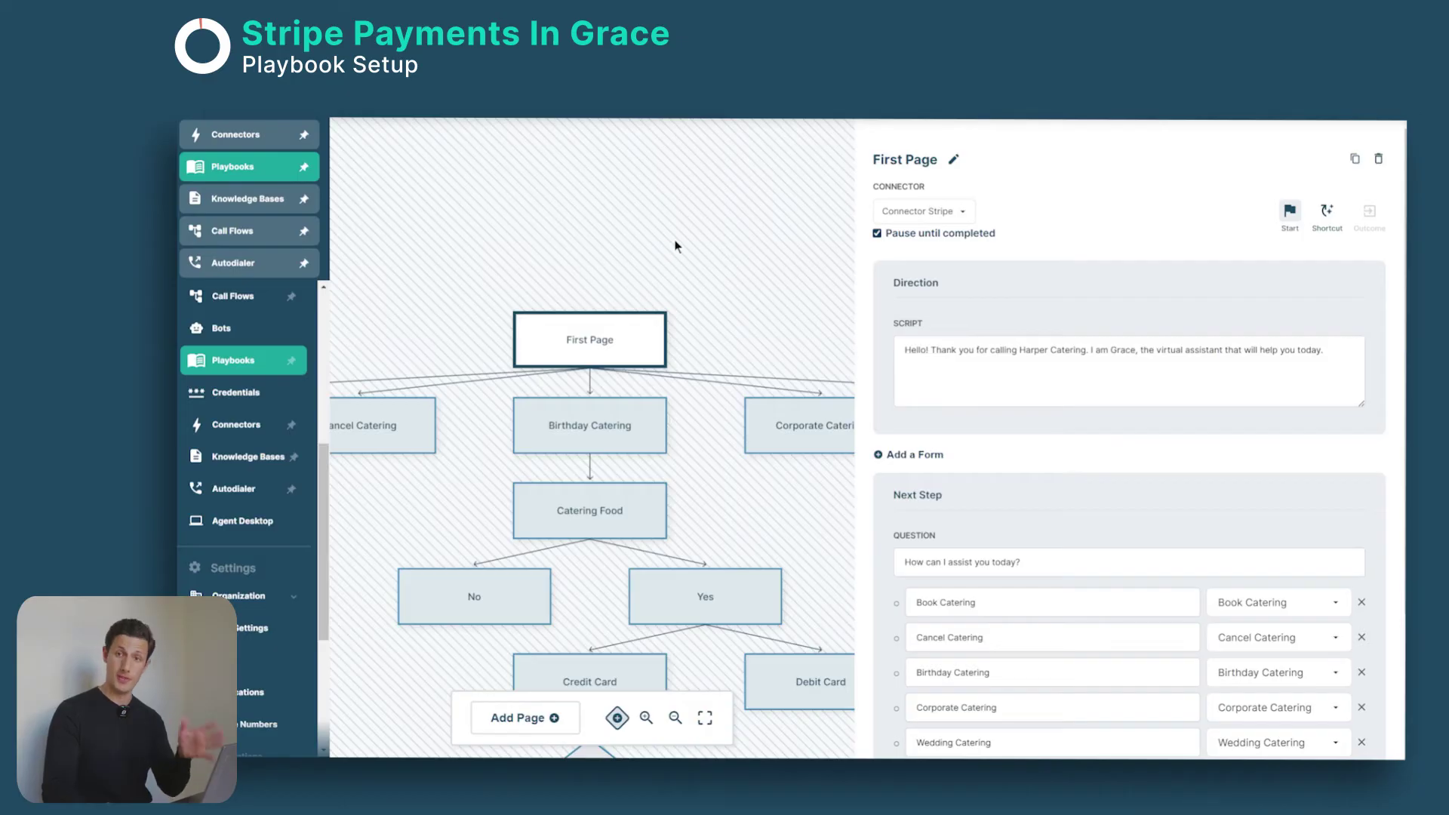
Review the Birthday Catering page's event fields, then bring up the Catering Food page's menu choices
left_click_drag(673, 253, 646, 211)
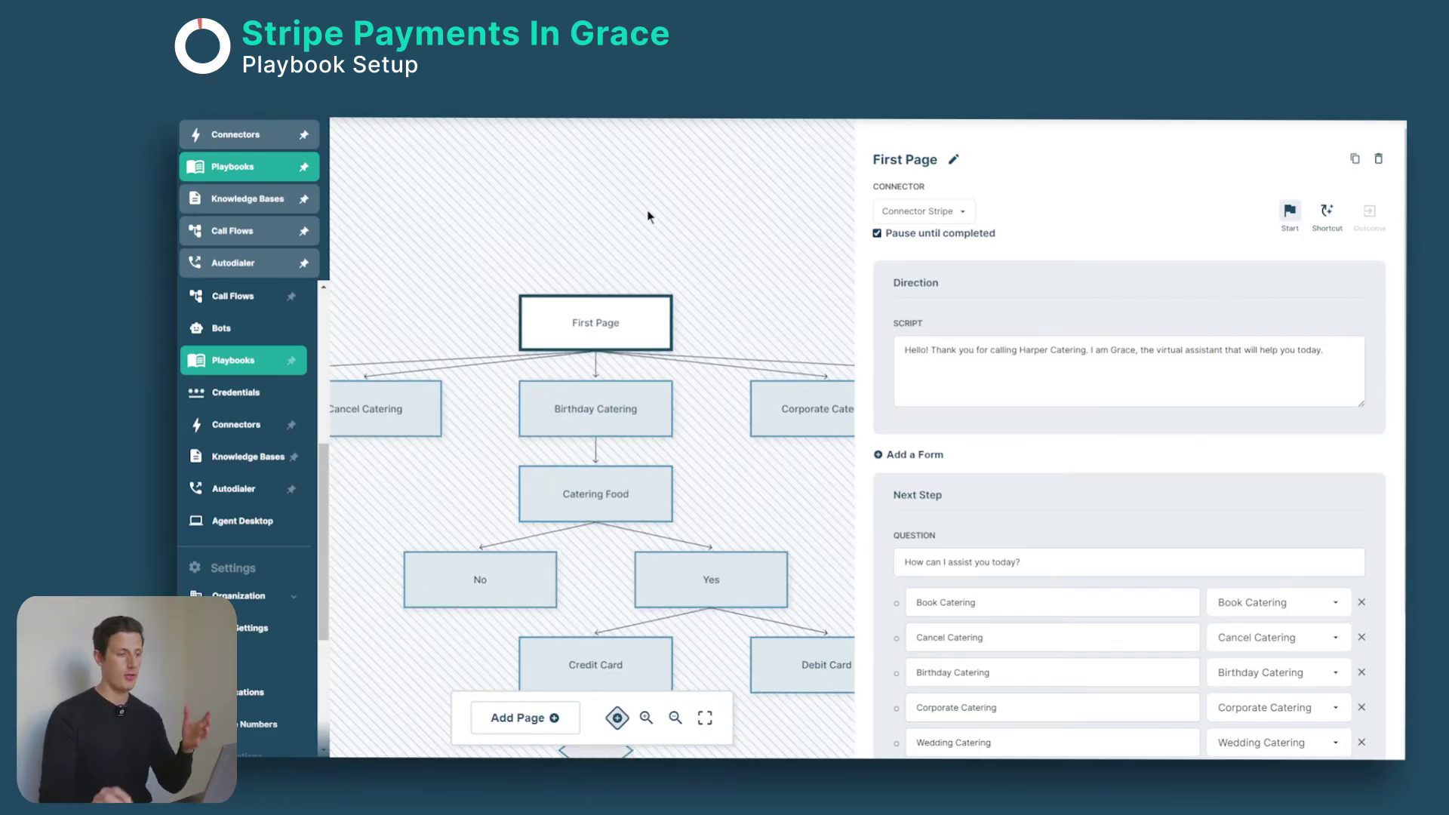
scroll(678, 240, "down", 1)
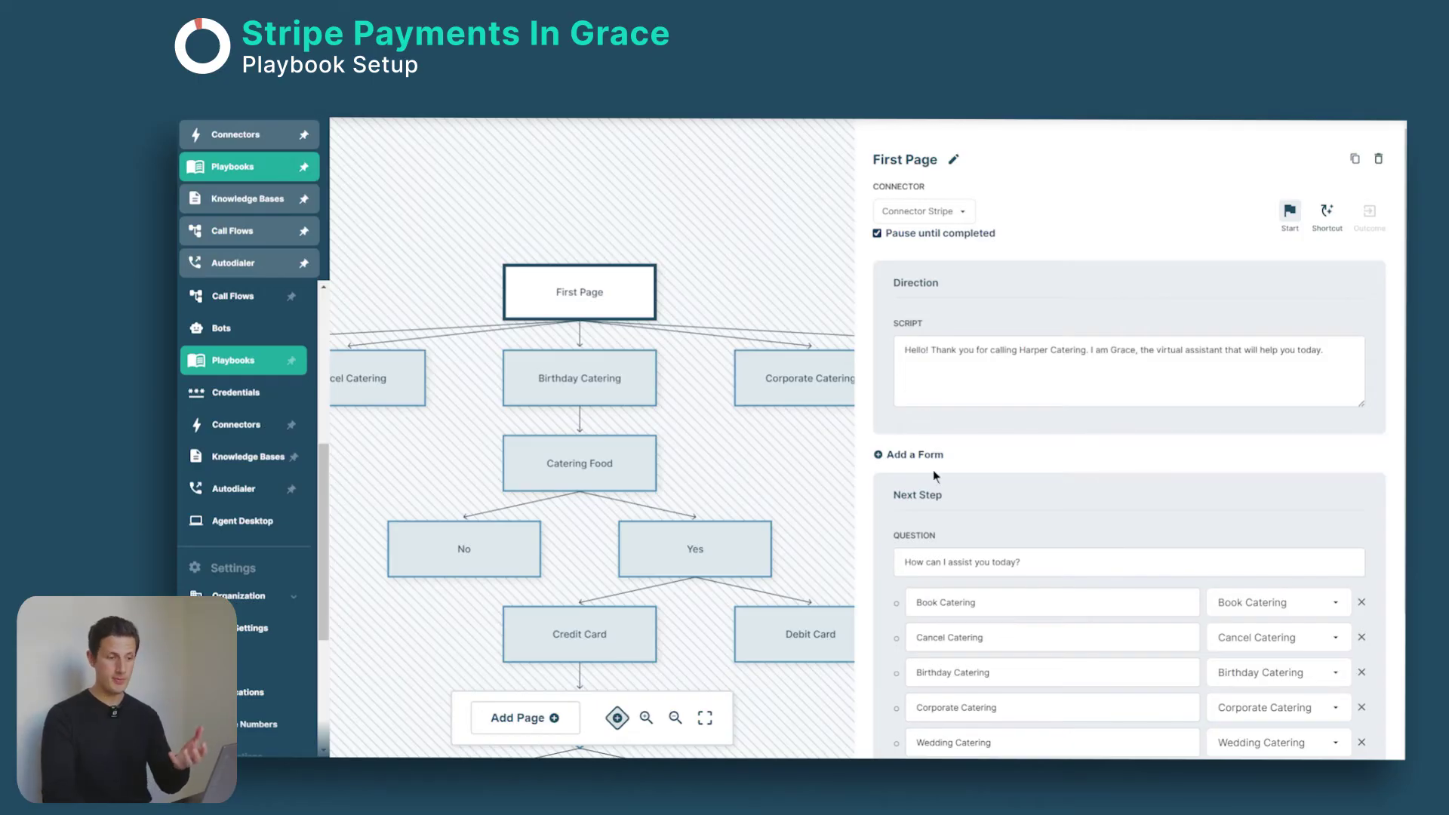
scroll(928, 498, "down", 3)
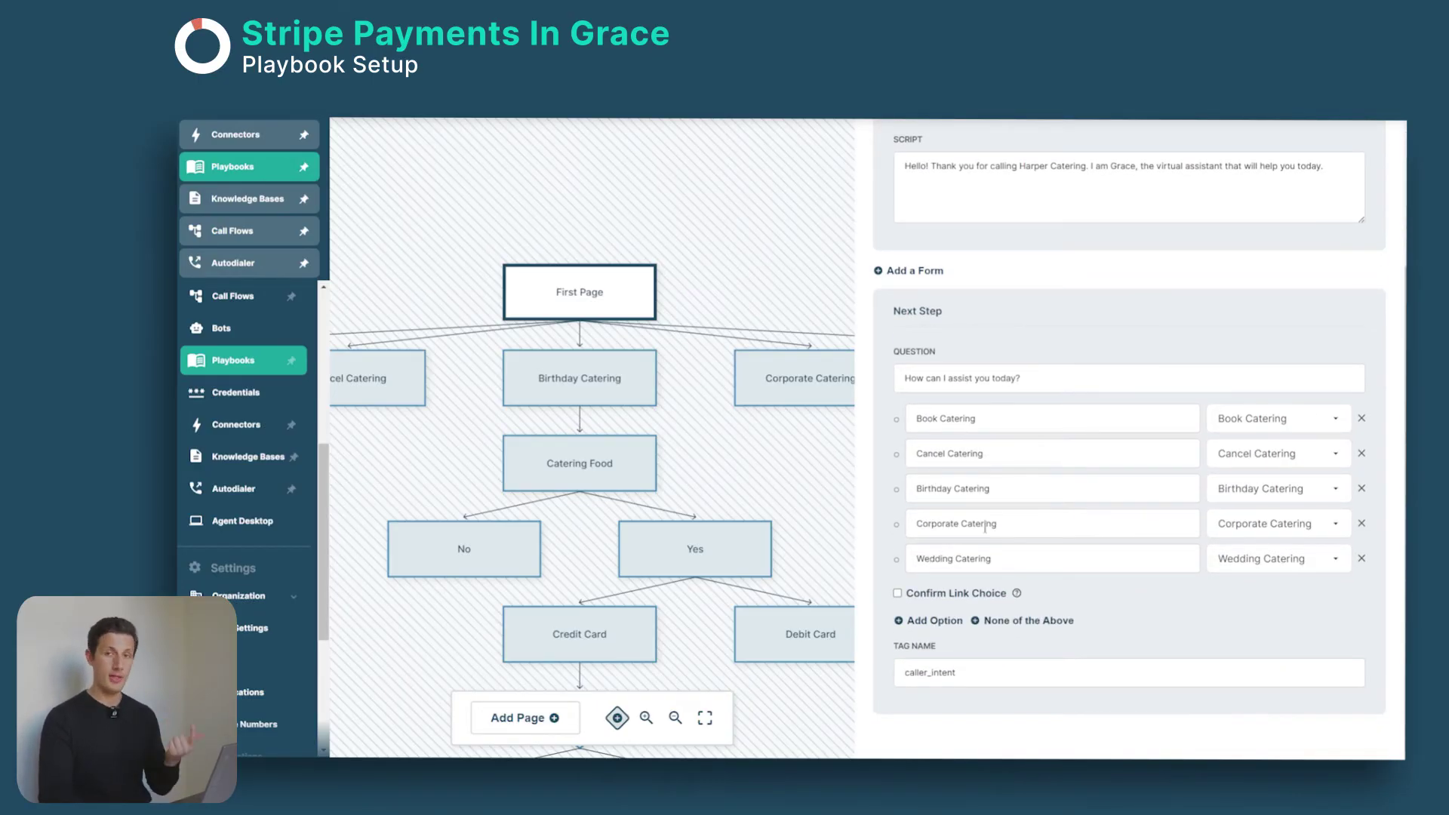
left_click(601, 390)
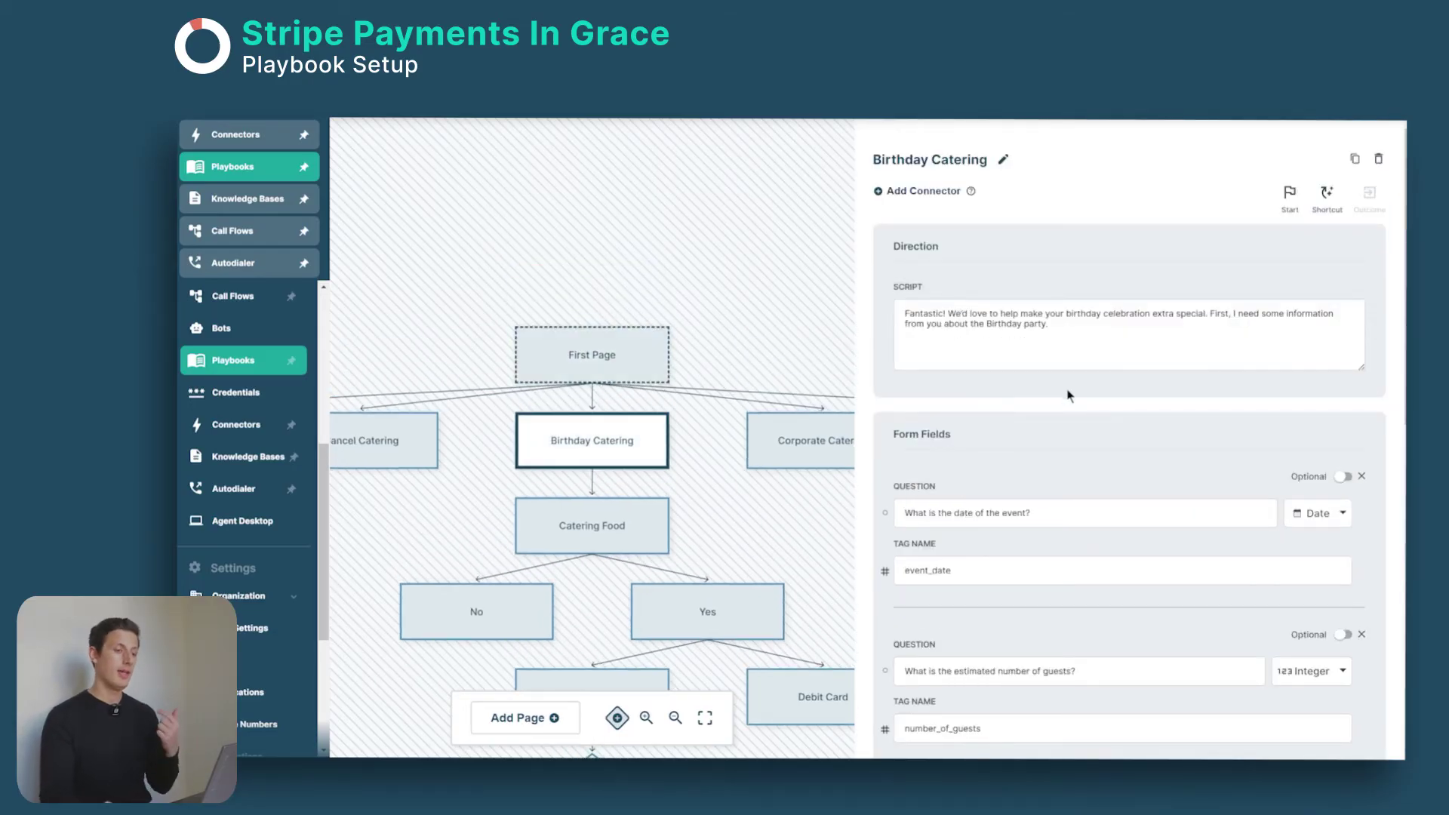
scroll(1069, 396, "down", 3)
scroll(1021, 354, "up", 1)
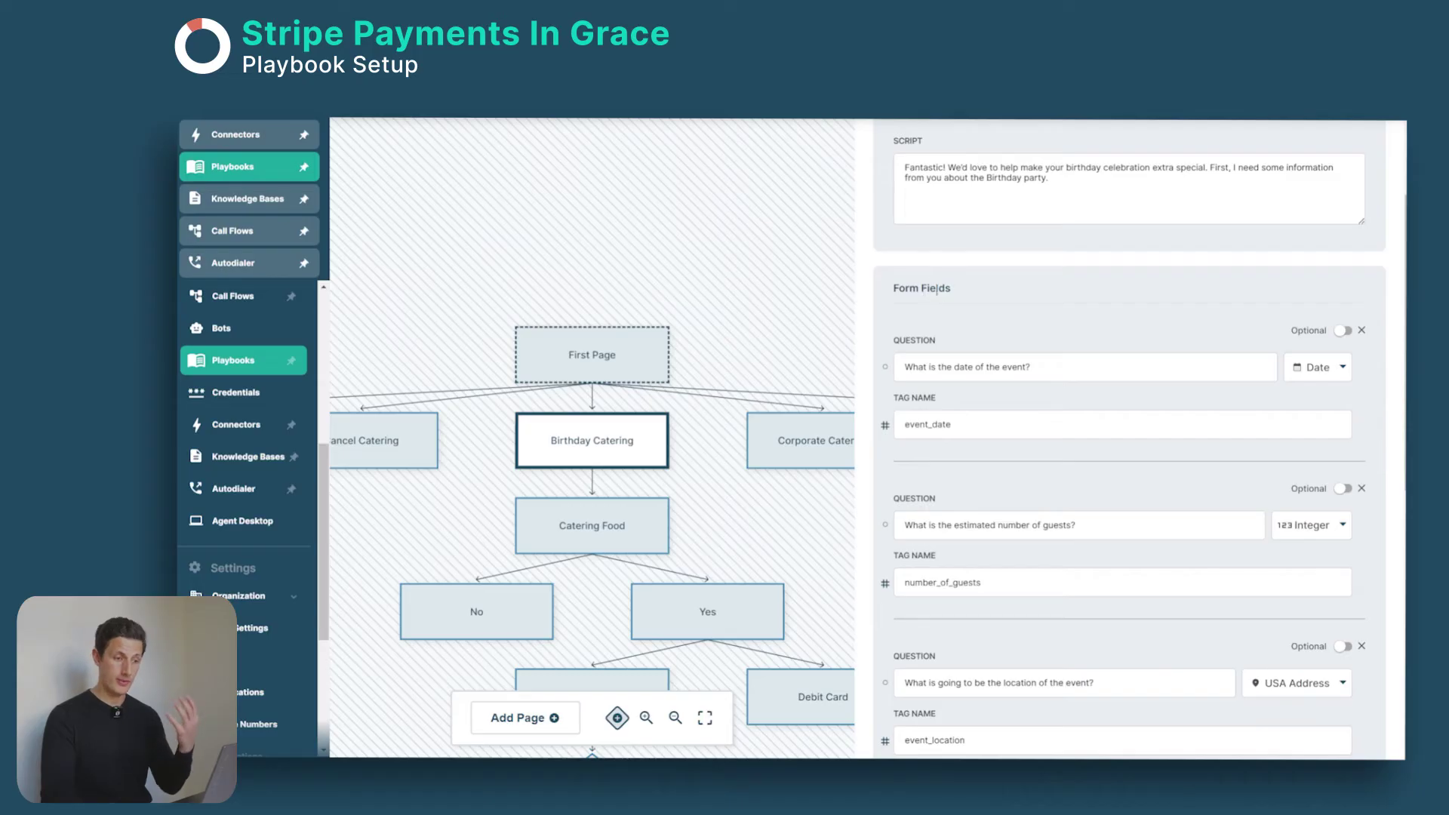
scroll(947, 329, "down", 2)
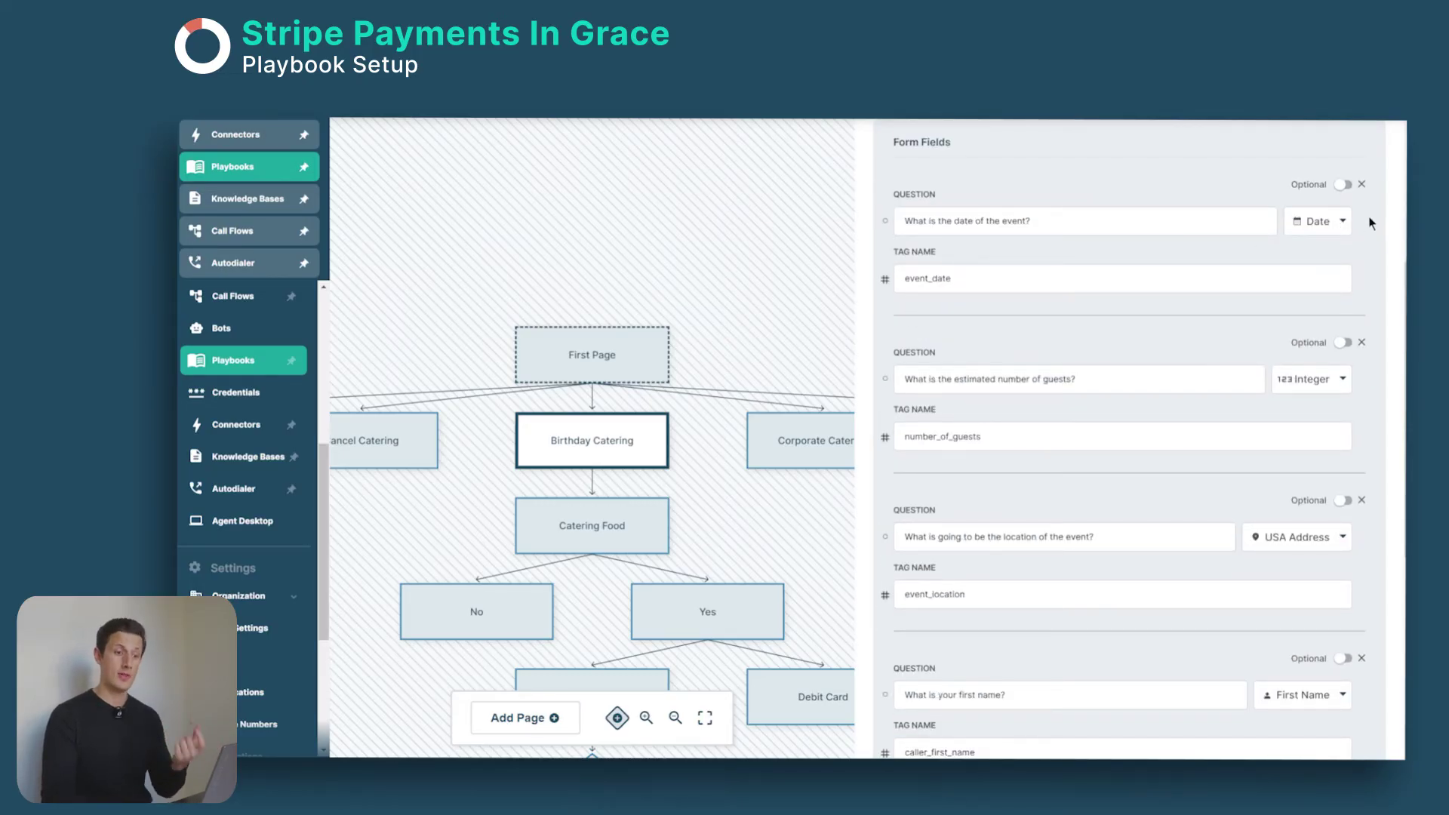
scroll(1335, 238, "down", 2)
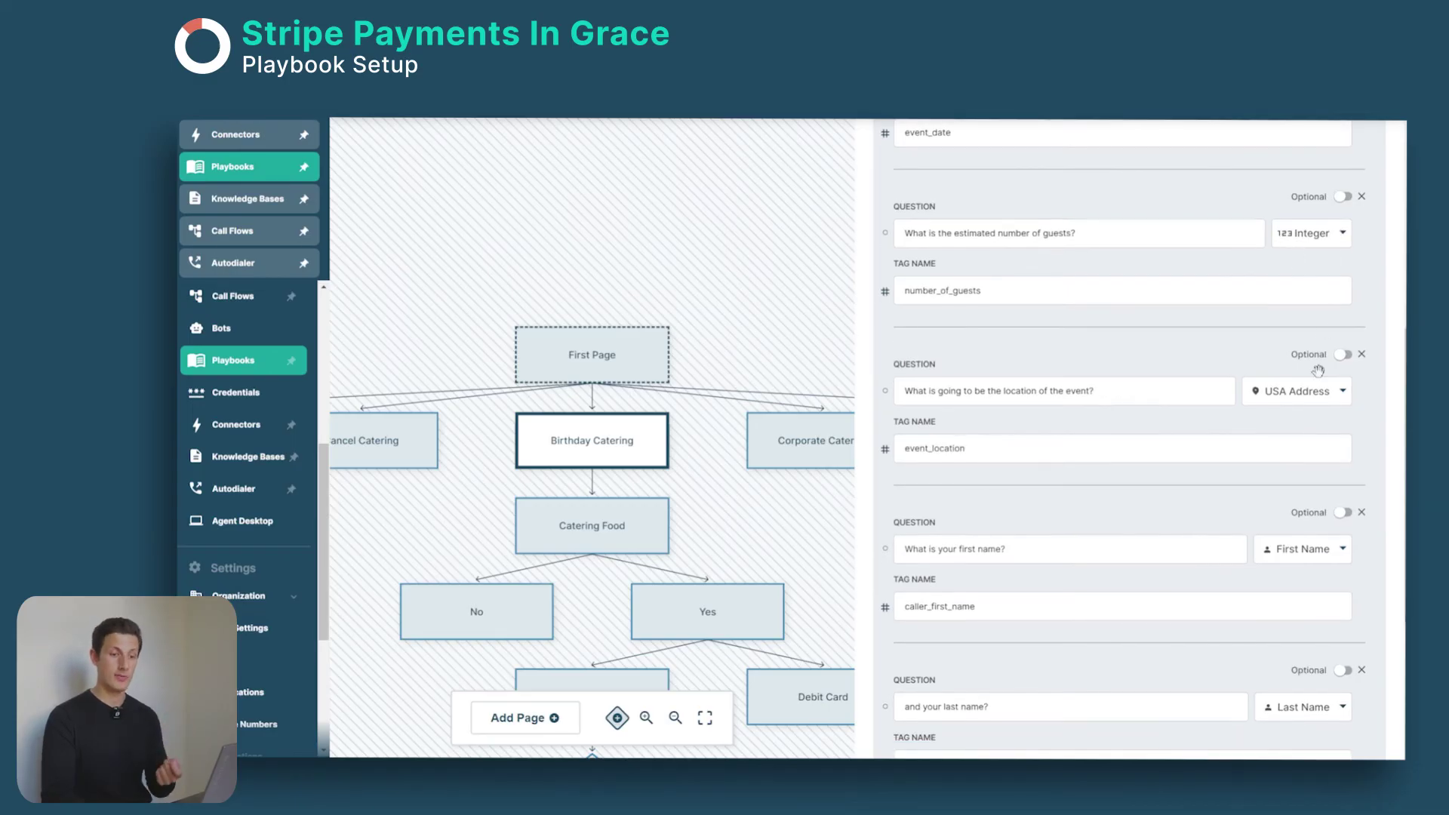
scroll(1290, 402, "down", 2)
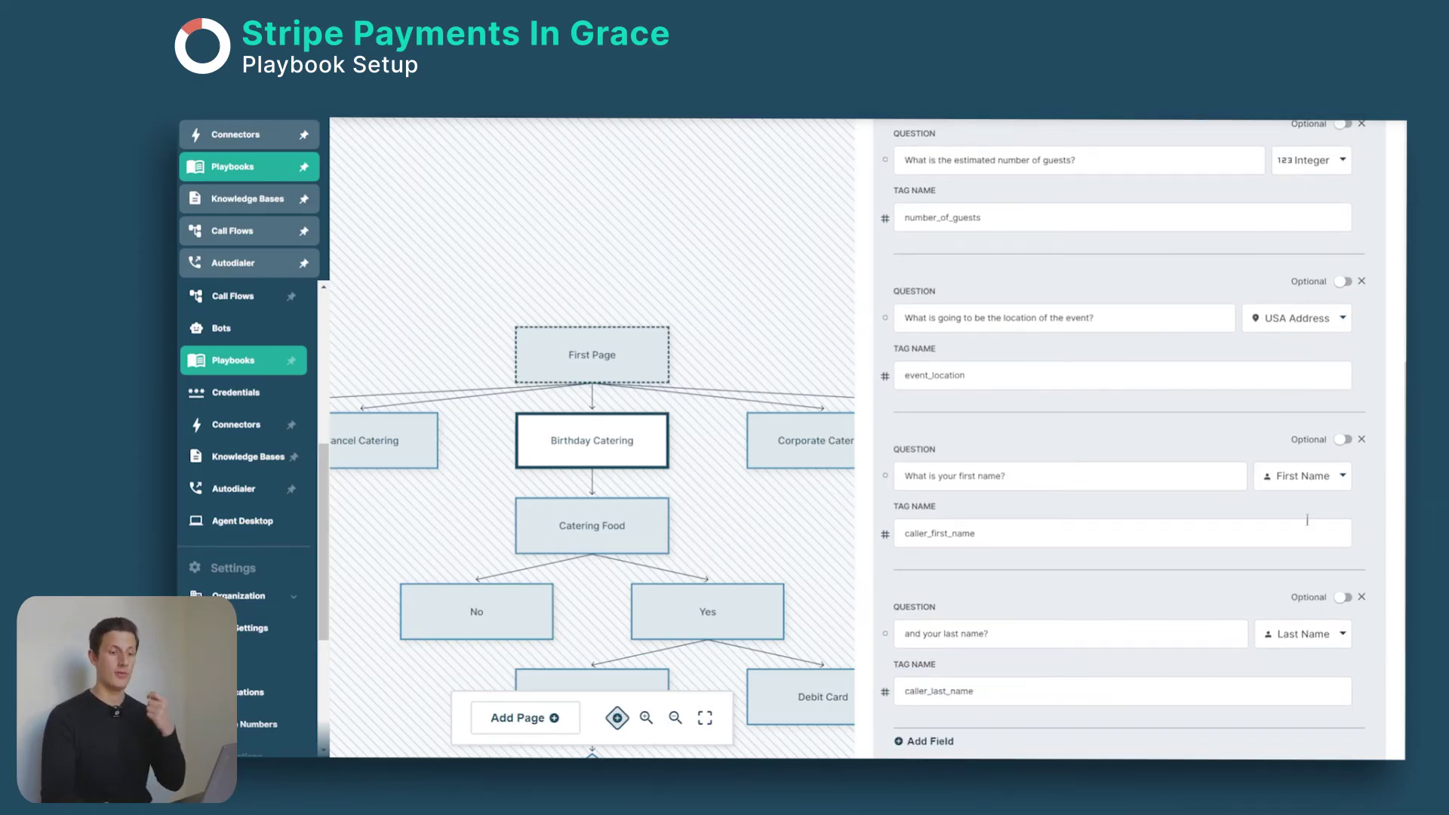
scroll(1313, 656, "down", 3)
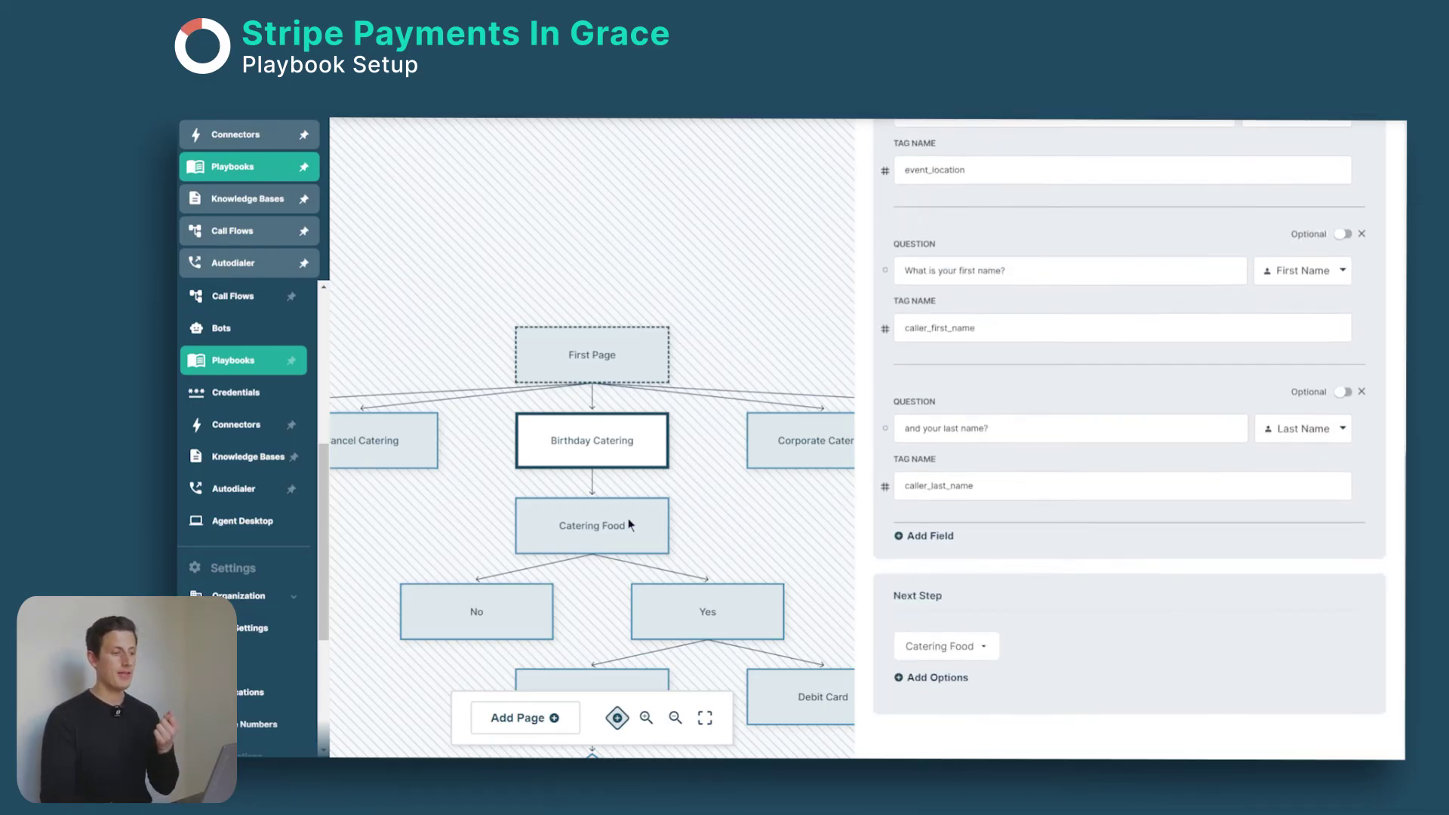
left_click(626, 521)
scroll(1146, 340, "down", 3)
scroll(1146, 340, "up", 3)
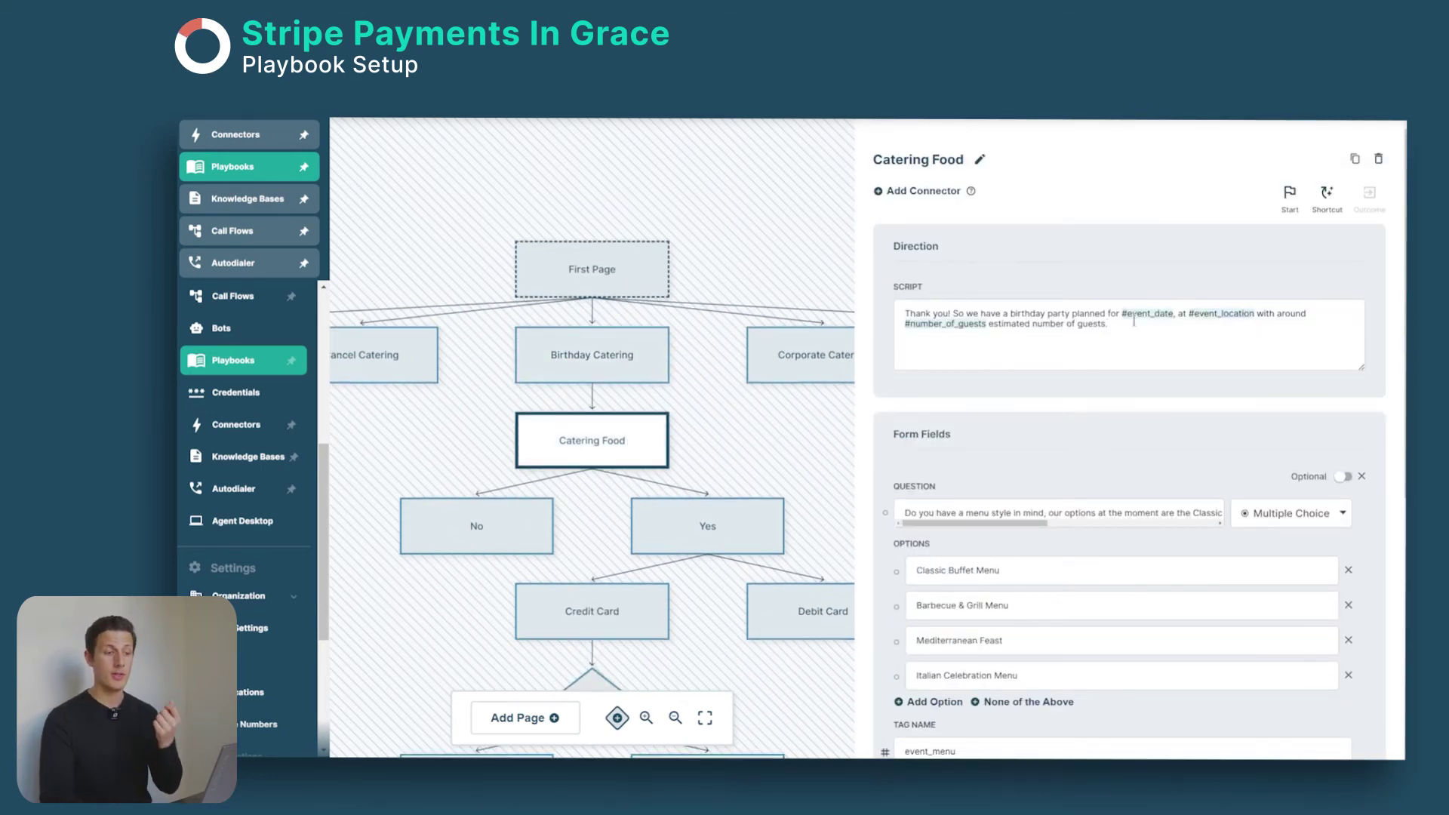
Revisit Birthday Catering, then review Catering Food's event_menu tag and its US$100 deposit question
left_click(591, 355)
scroll(1132, 452, "down", 5)
scroll(1133, 453, "down", 3)
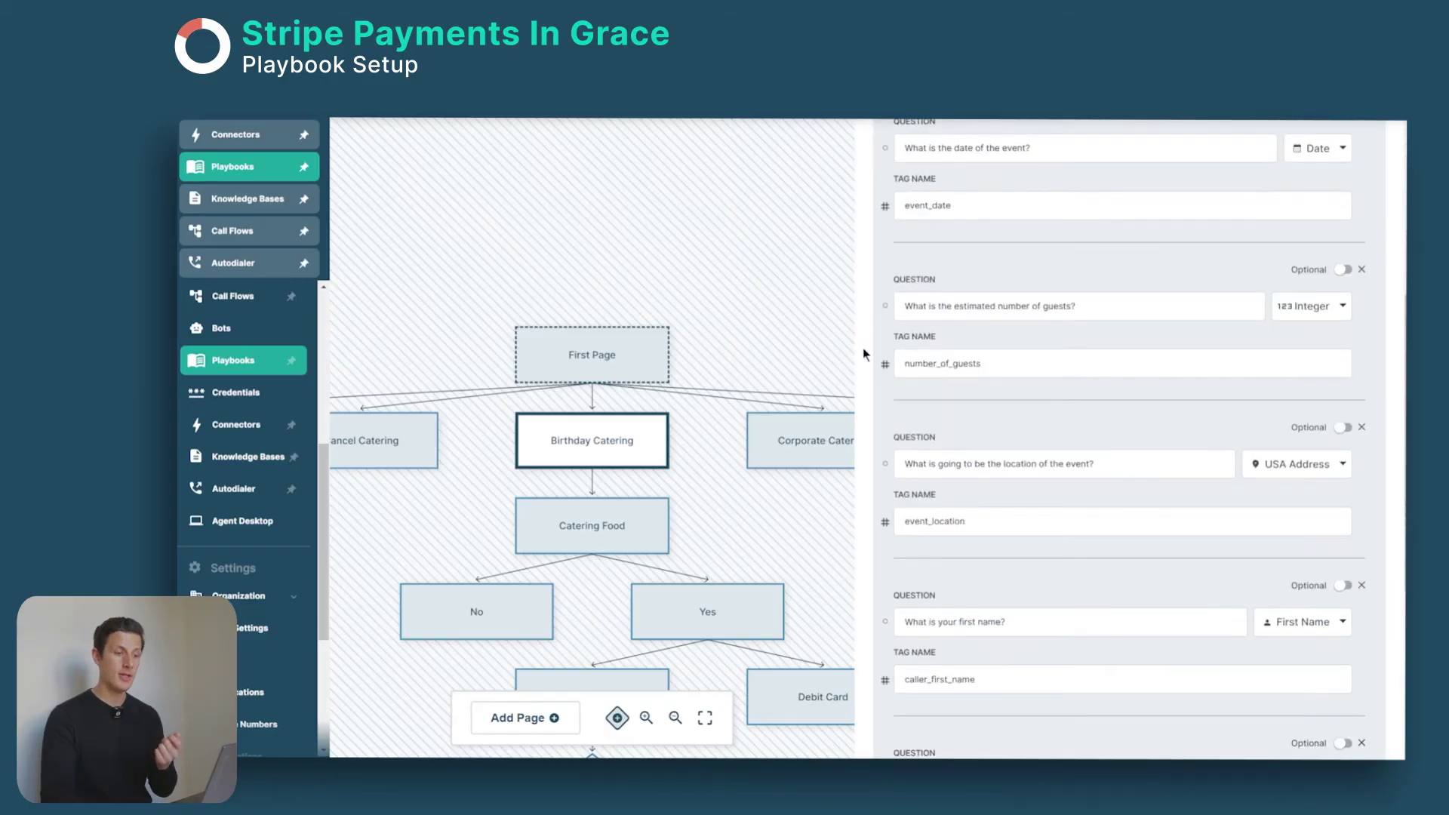
left_click(630, 516)
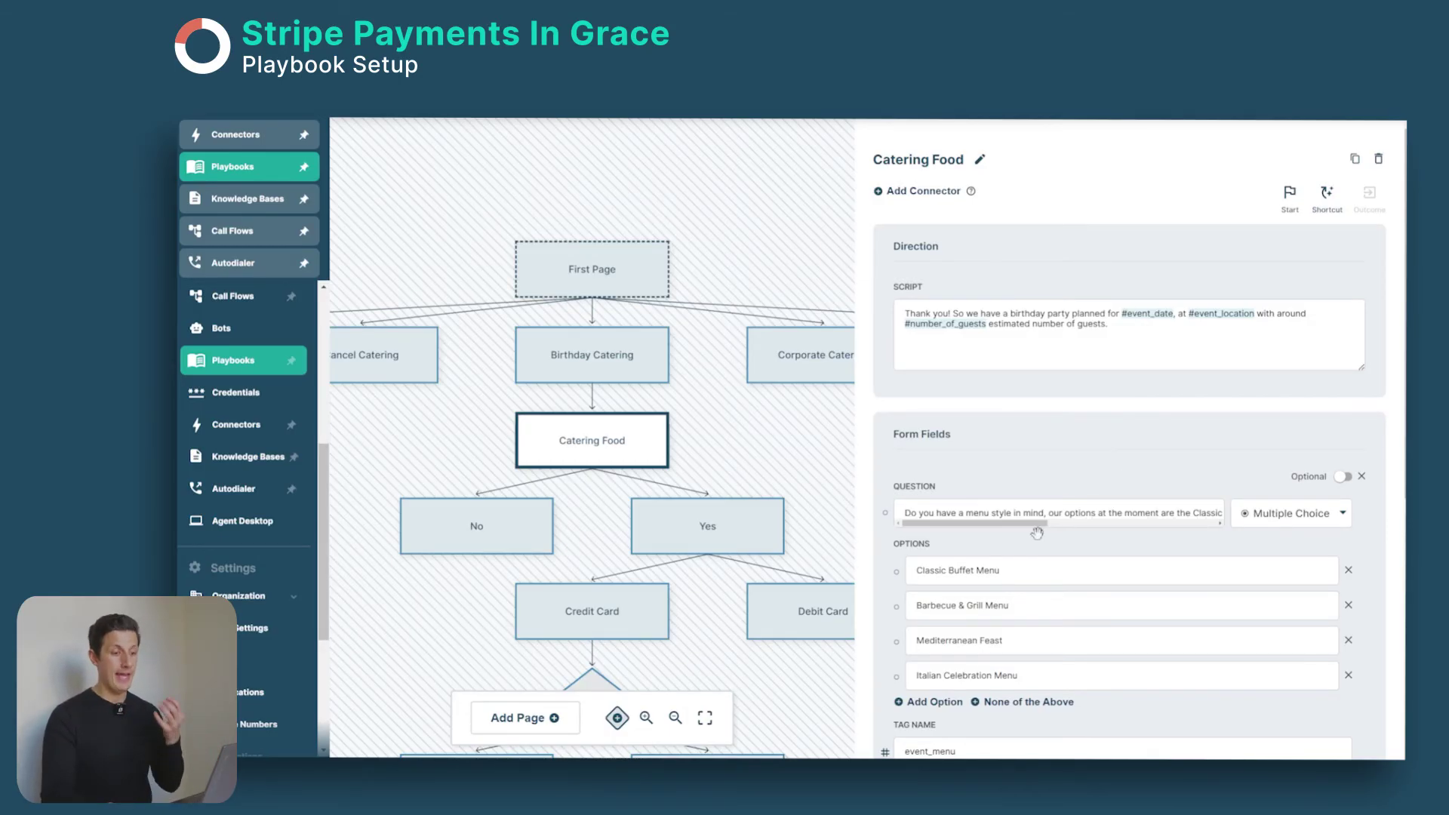
scroll(1034, 528, "down", 2)
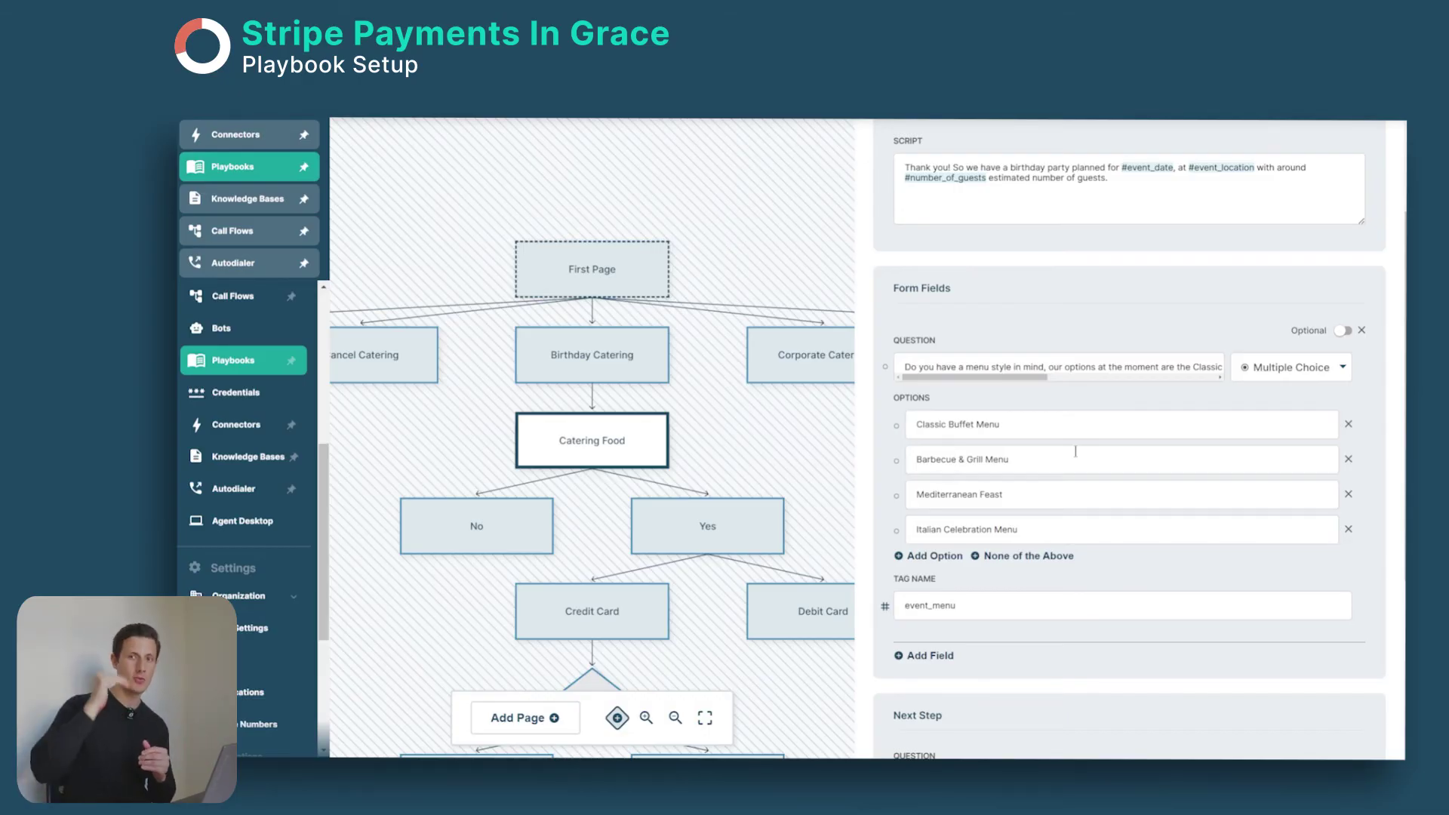
scroll(1051, 622, "down", 2)
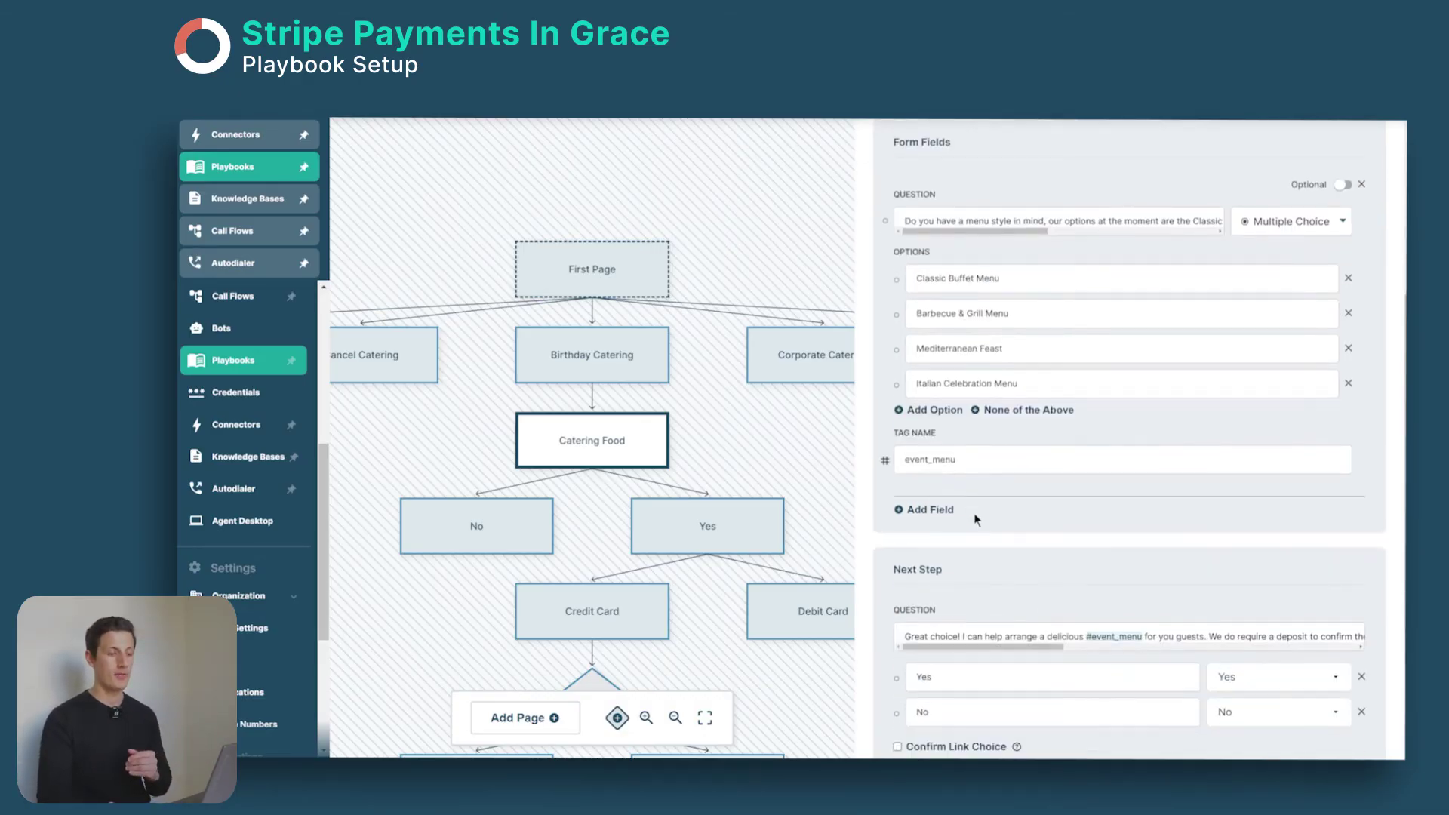
scroll(971, 459, "down", 3)
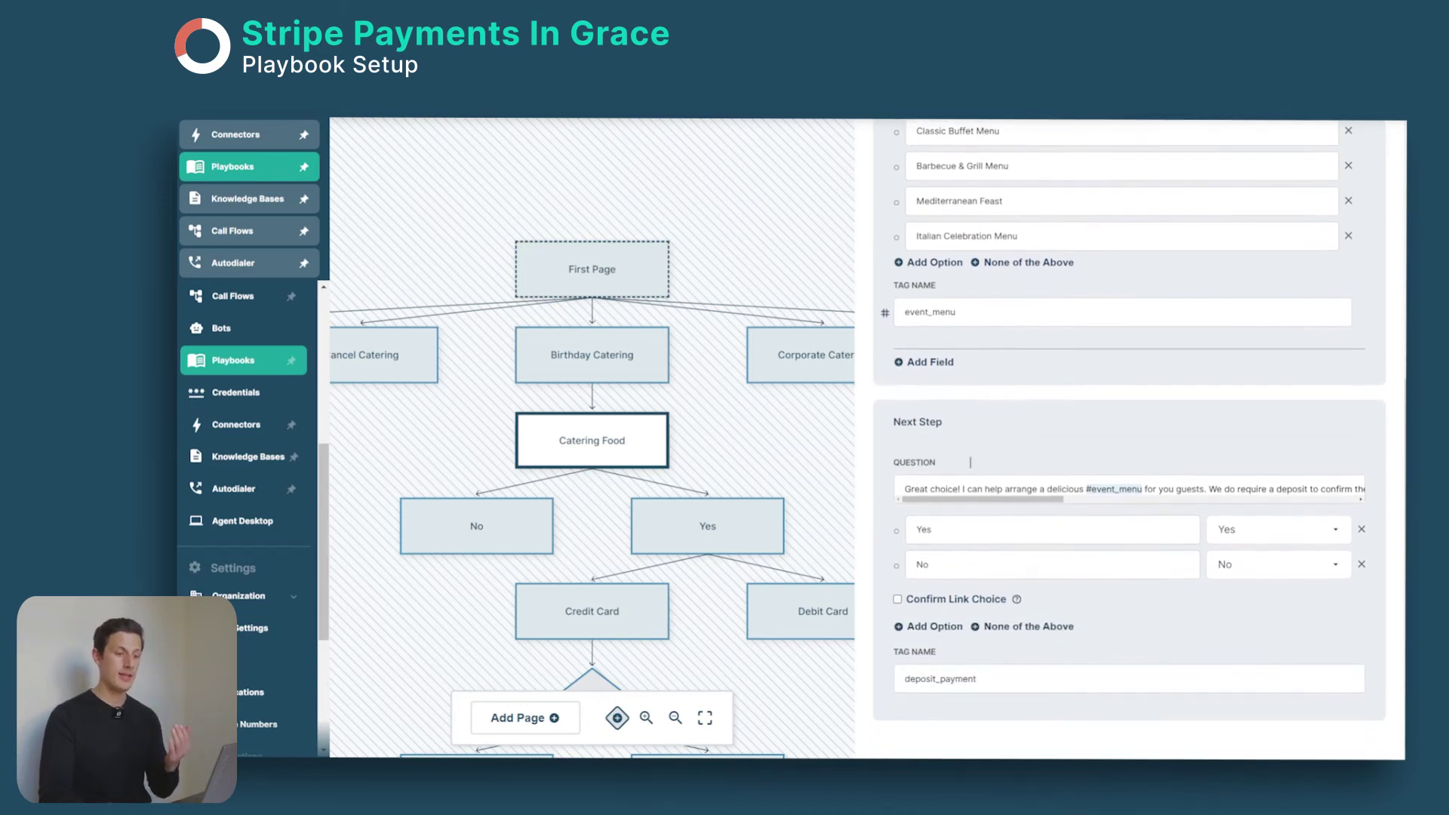
left_click_drag(1039, 492, 1054, 493)
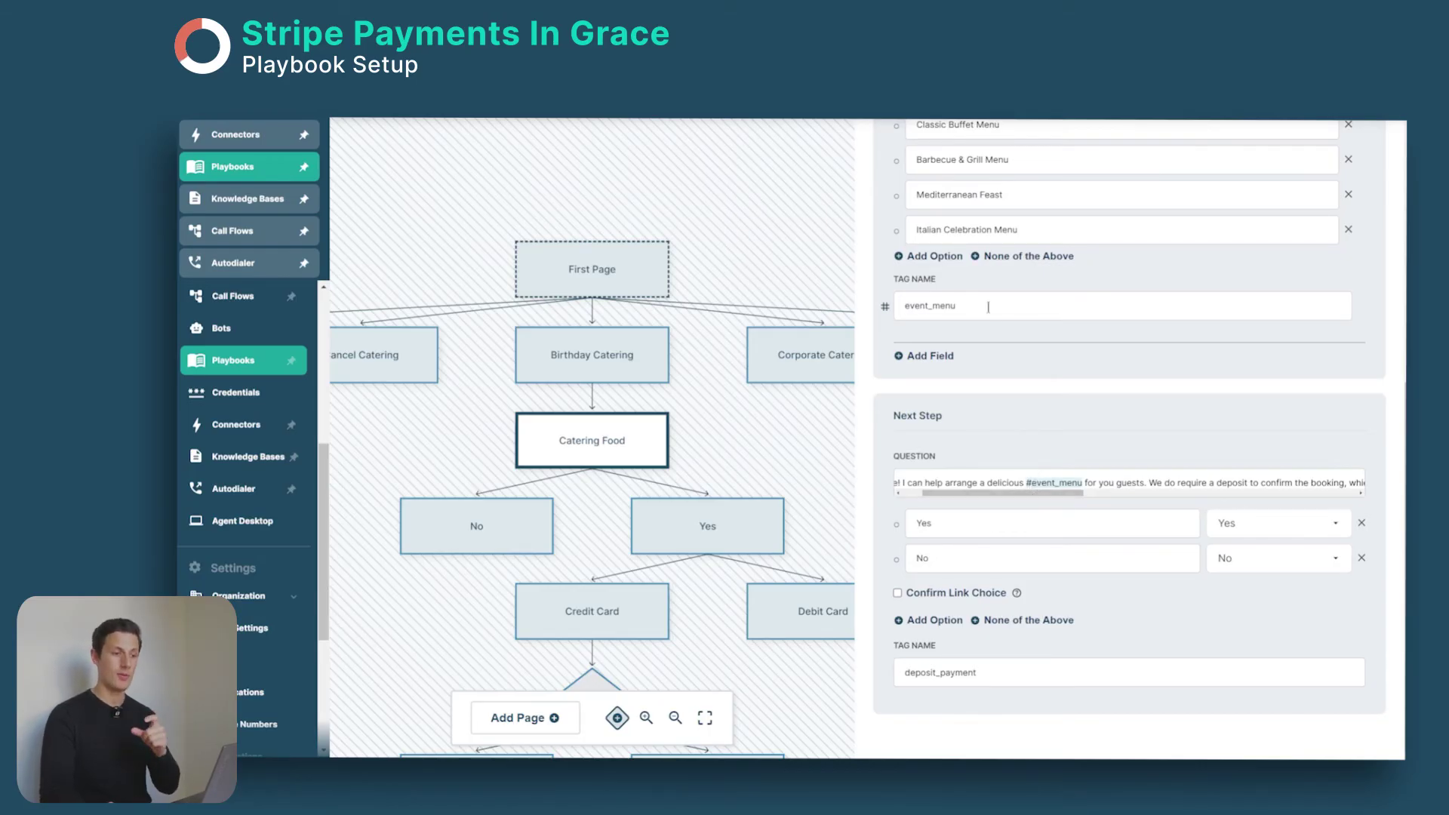
left_click_drag(957, 306, 926, 305)
left_click_drag(988, 493, 1076, 503)
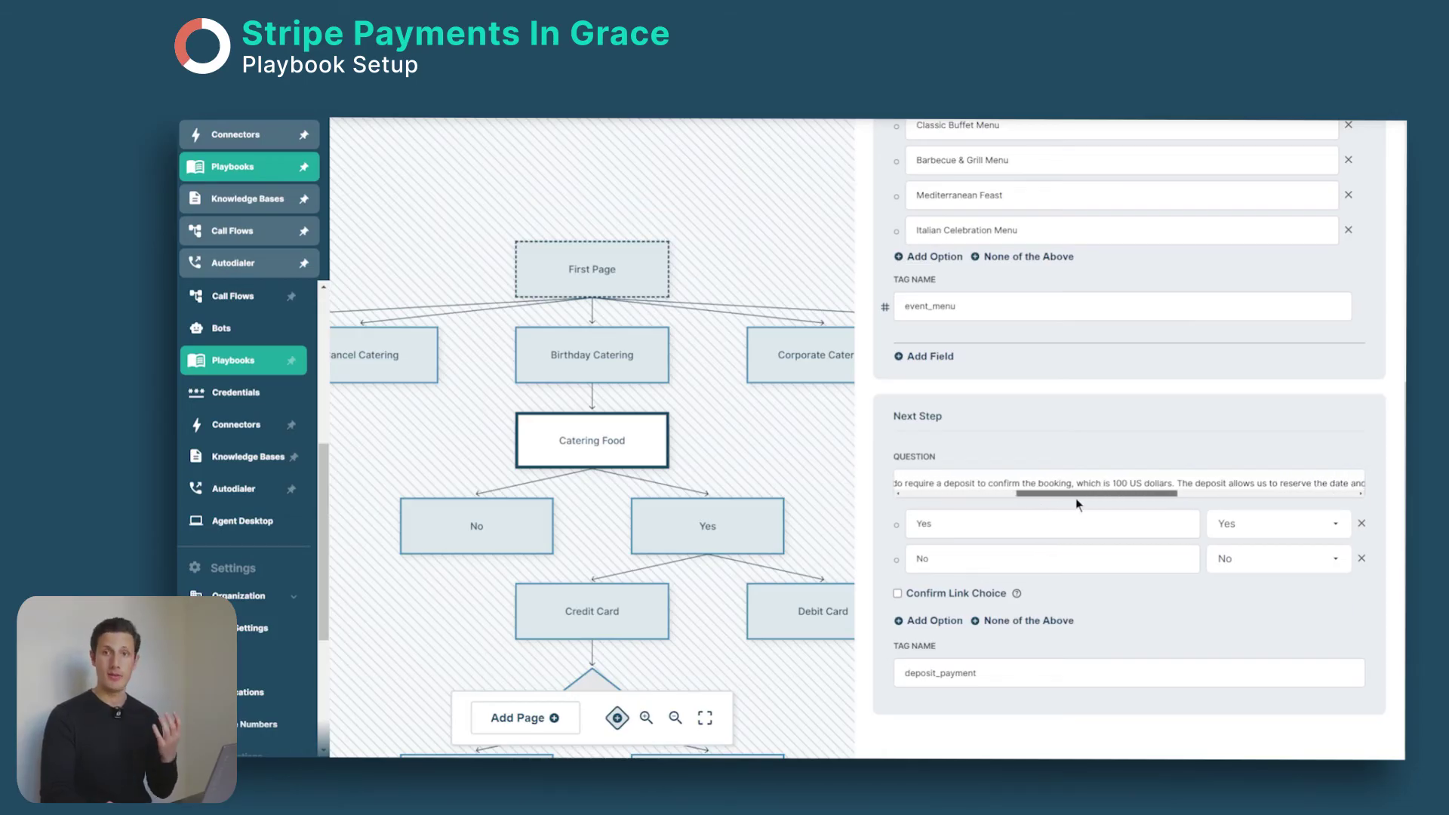
left_click_drag(736, 522, 706, 488)
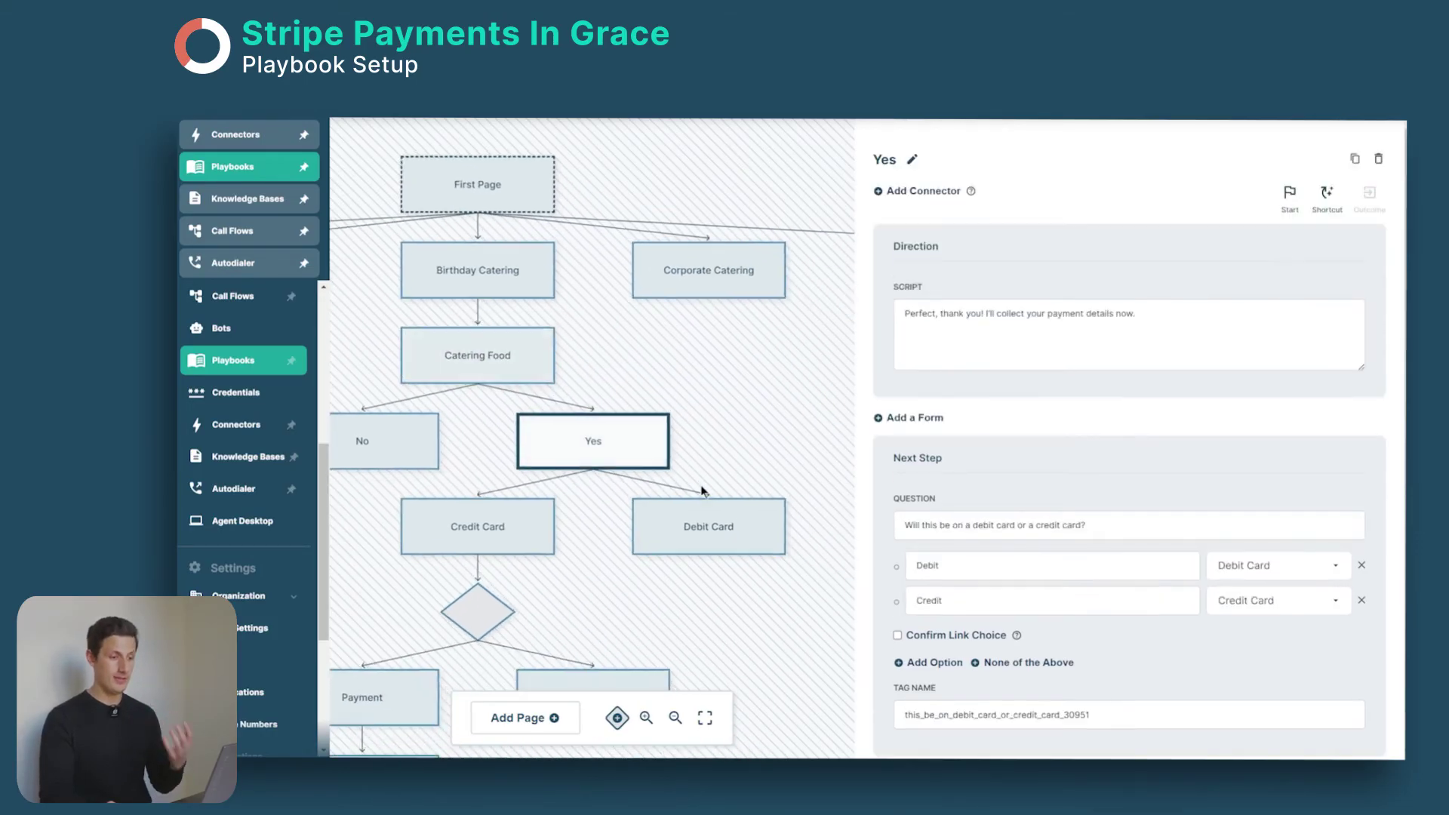
scroll(874, 378, "down", 1)
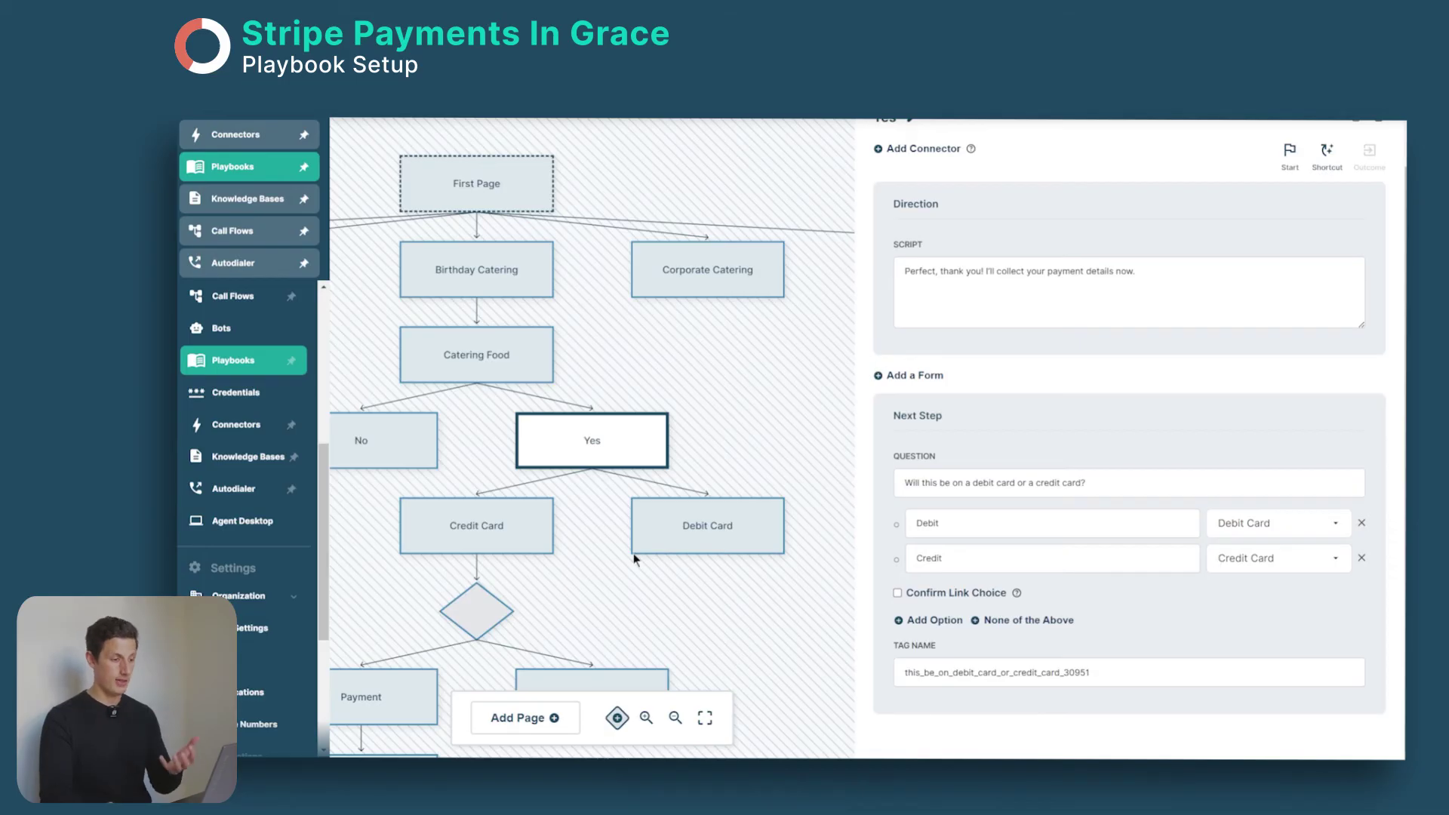
Review the Credit Card page's card carrier, number, expiry, CVV and billing ZIP fields, comparing with Birthday Catering
left_click(534, 539)
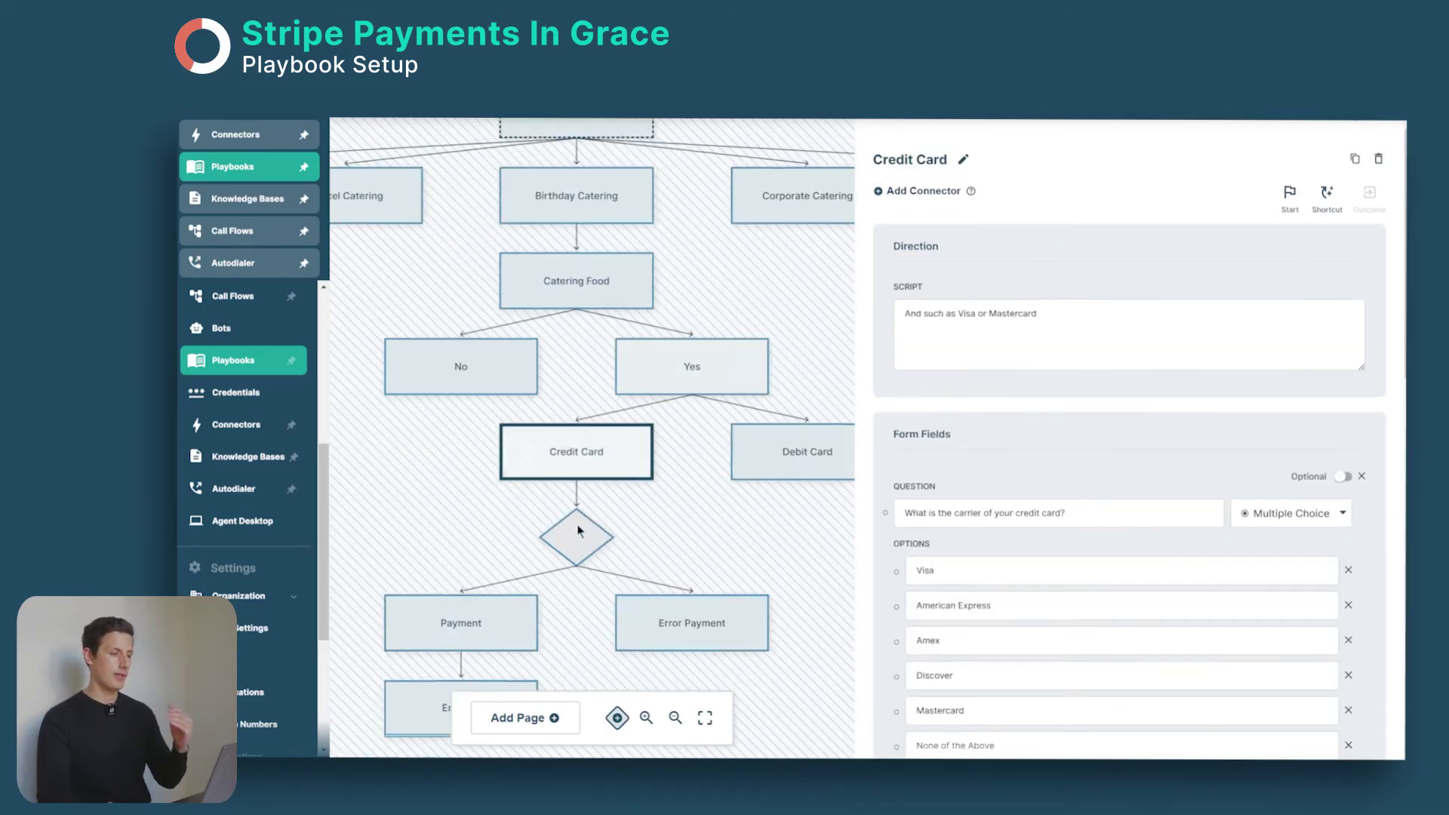
scroll(1049, 566, "down", 1)
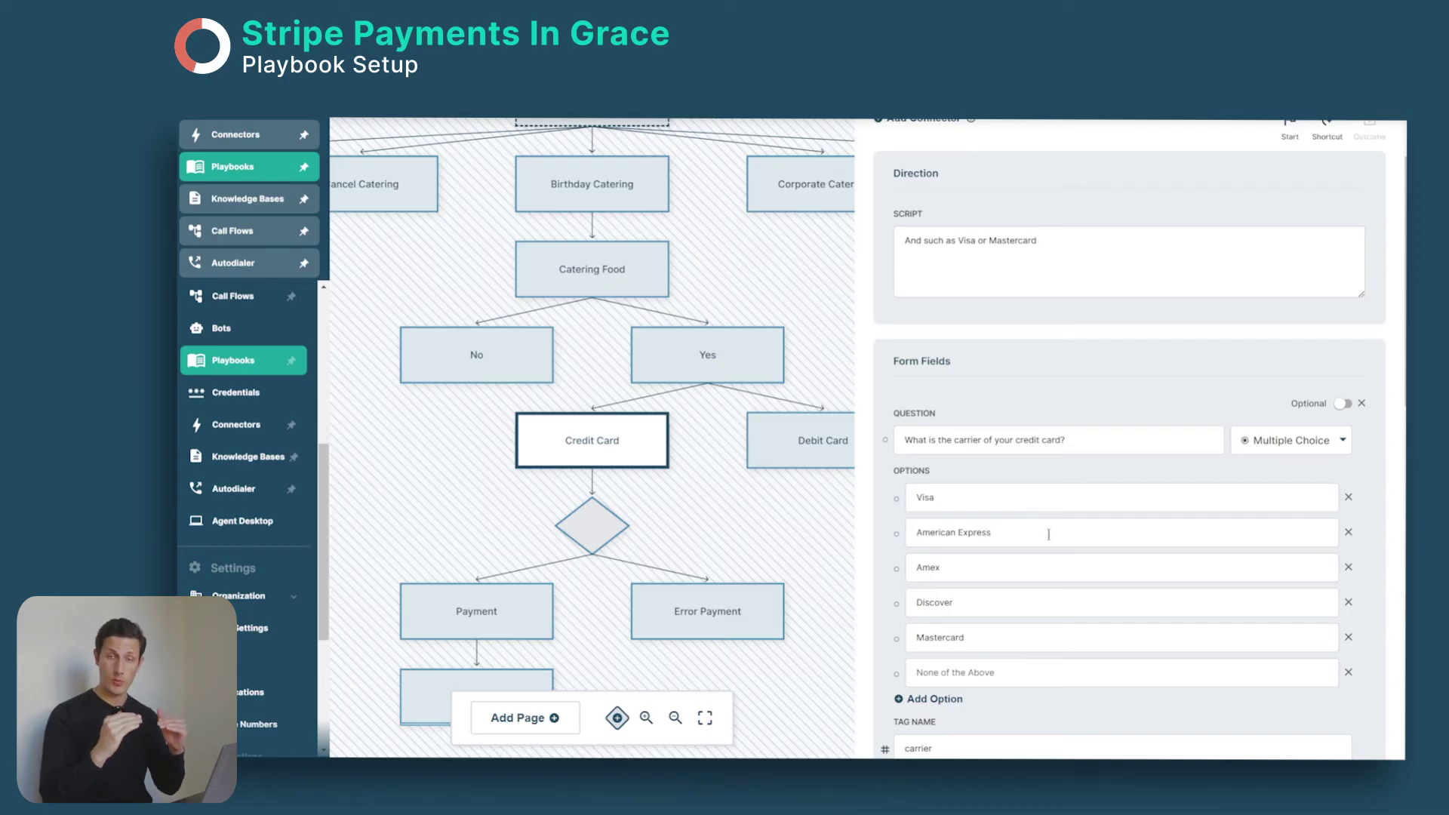
scroll(1049, 535, "down", 2)
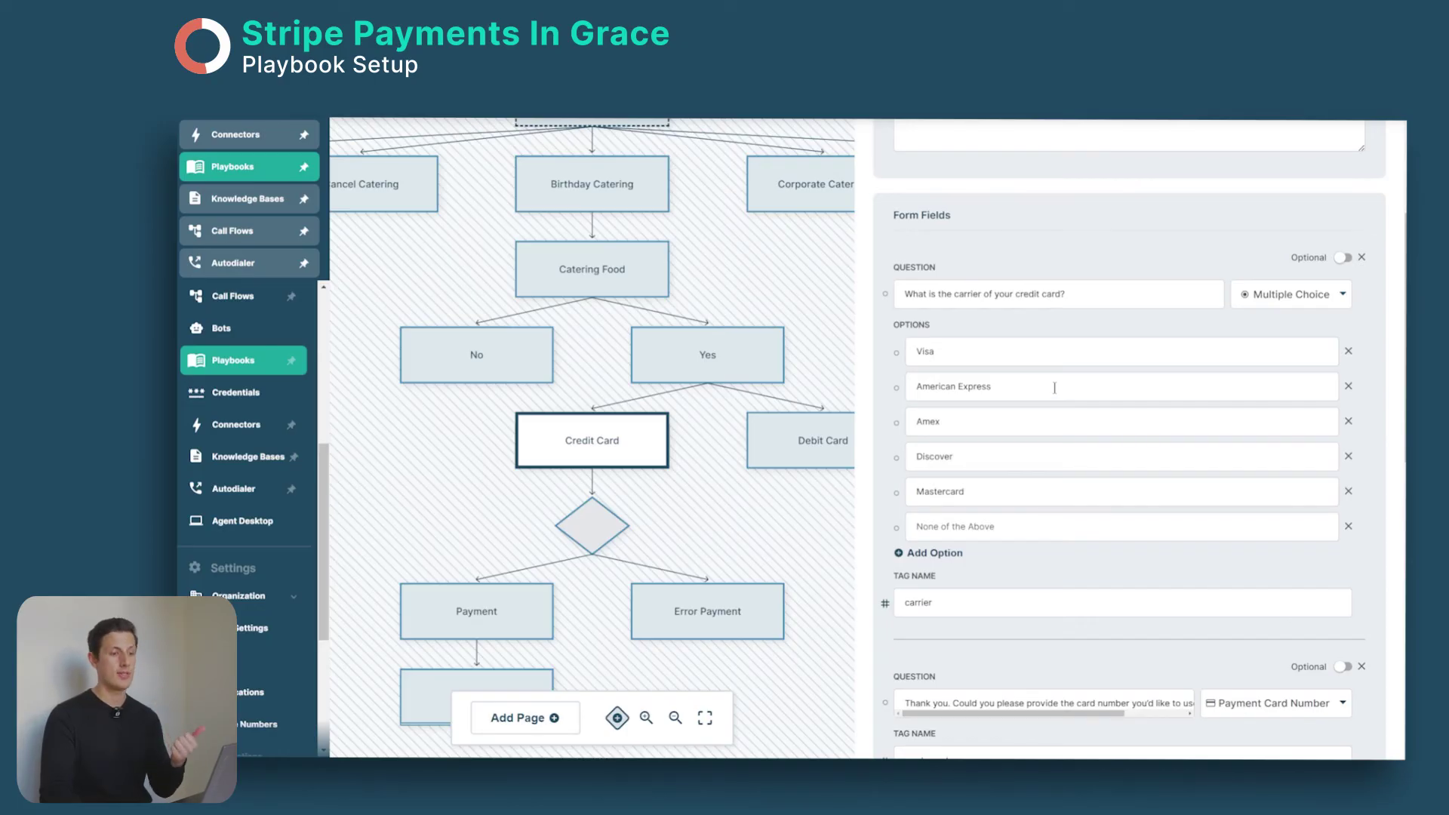
scroll(1059, 389, "down", 3)
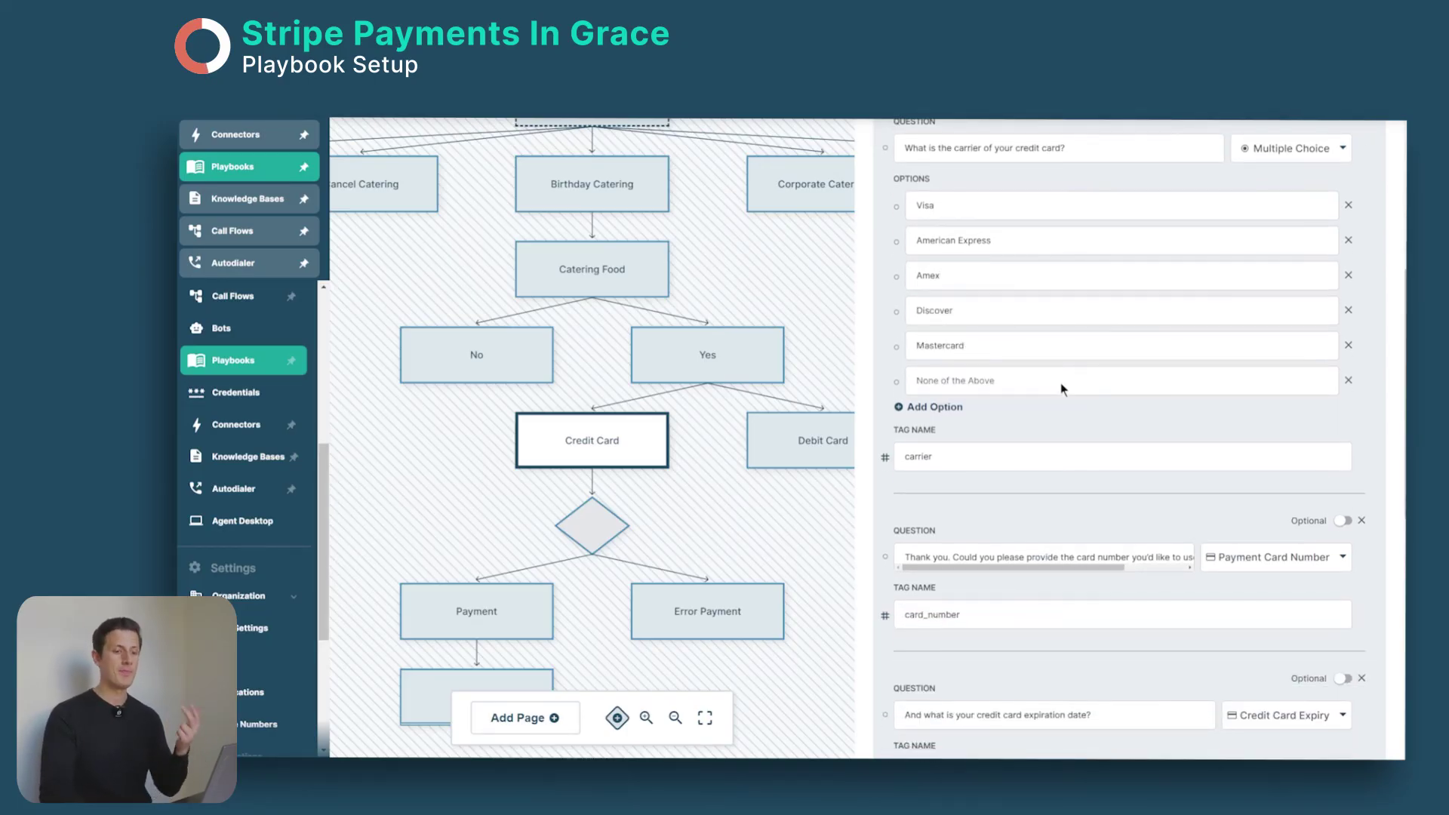
scroll(1132, 340, "up", 1)
scroll(1234, 342, "down", 5)
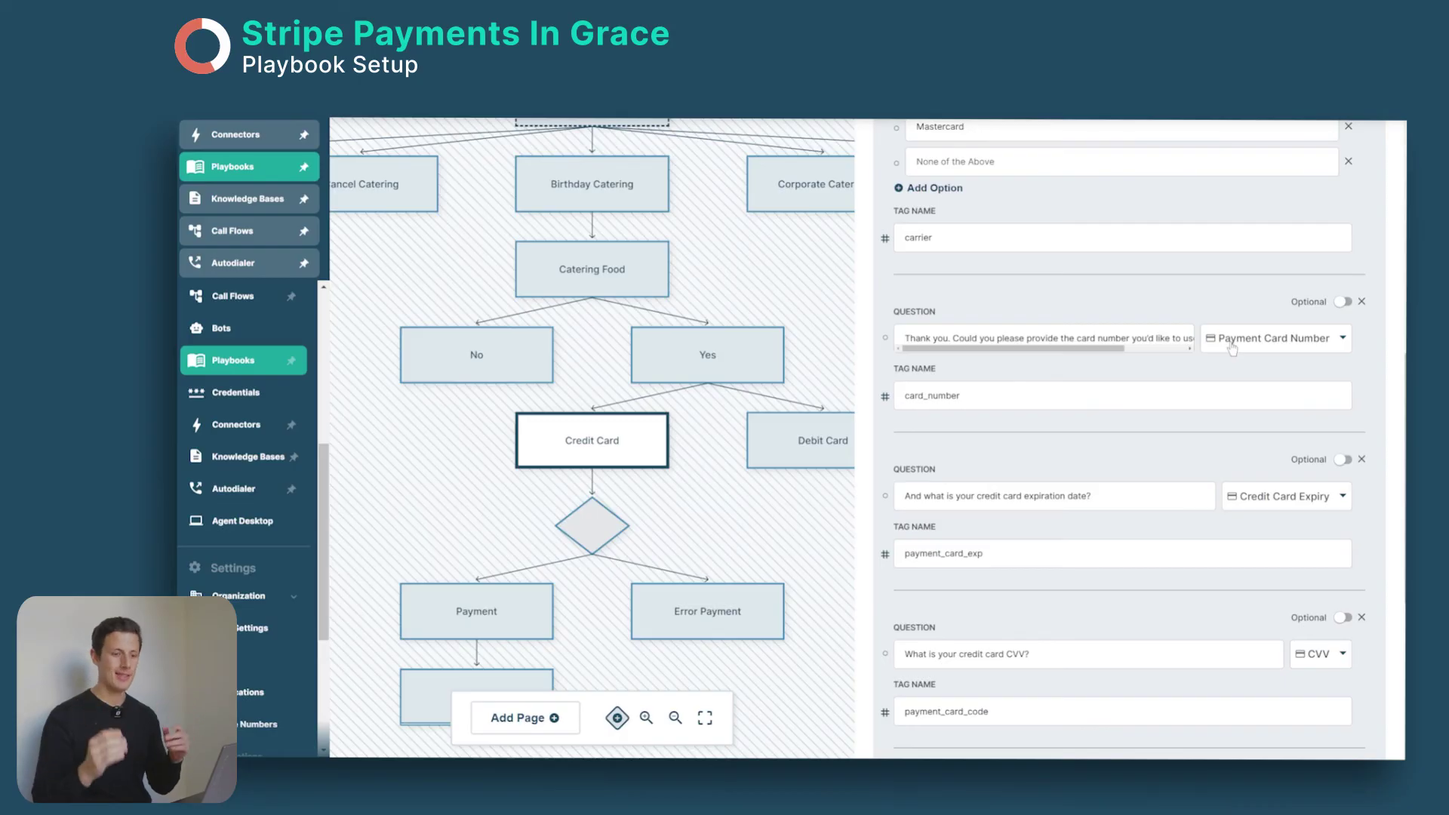
scroll(1236, 349, "down", 2)
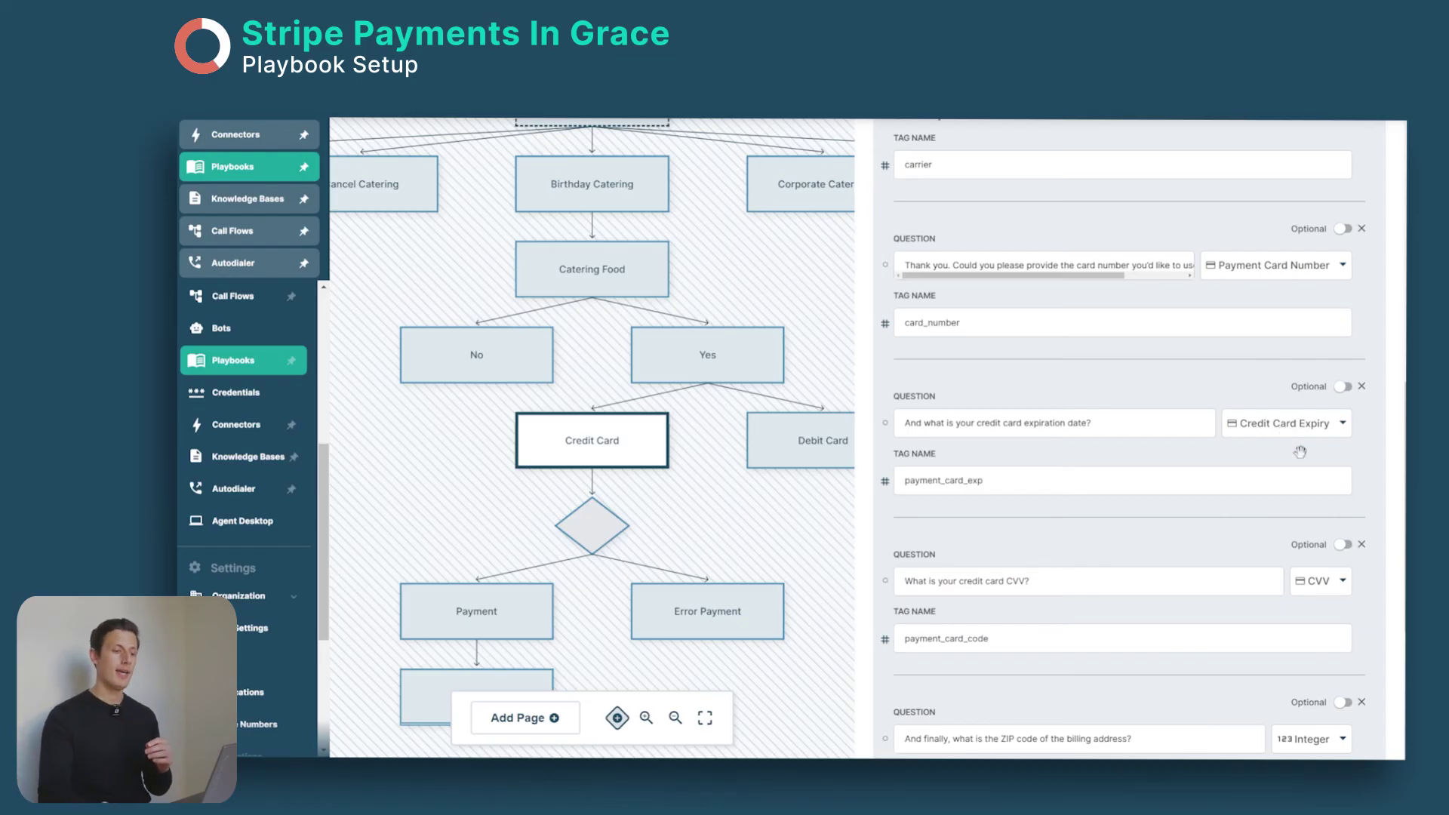
scroll(1300, 452, "down", 3)
scroll(1279, 510, "down", 2)
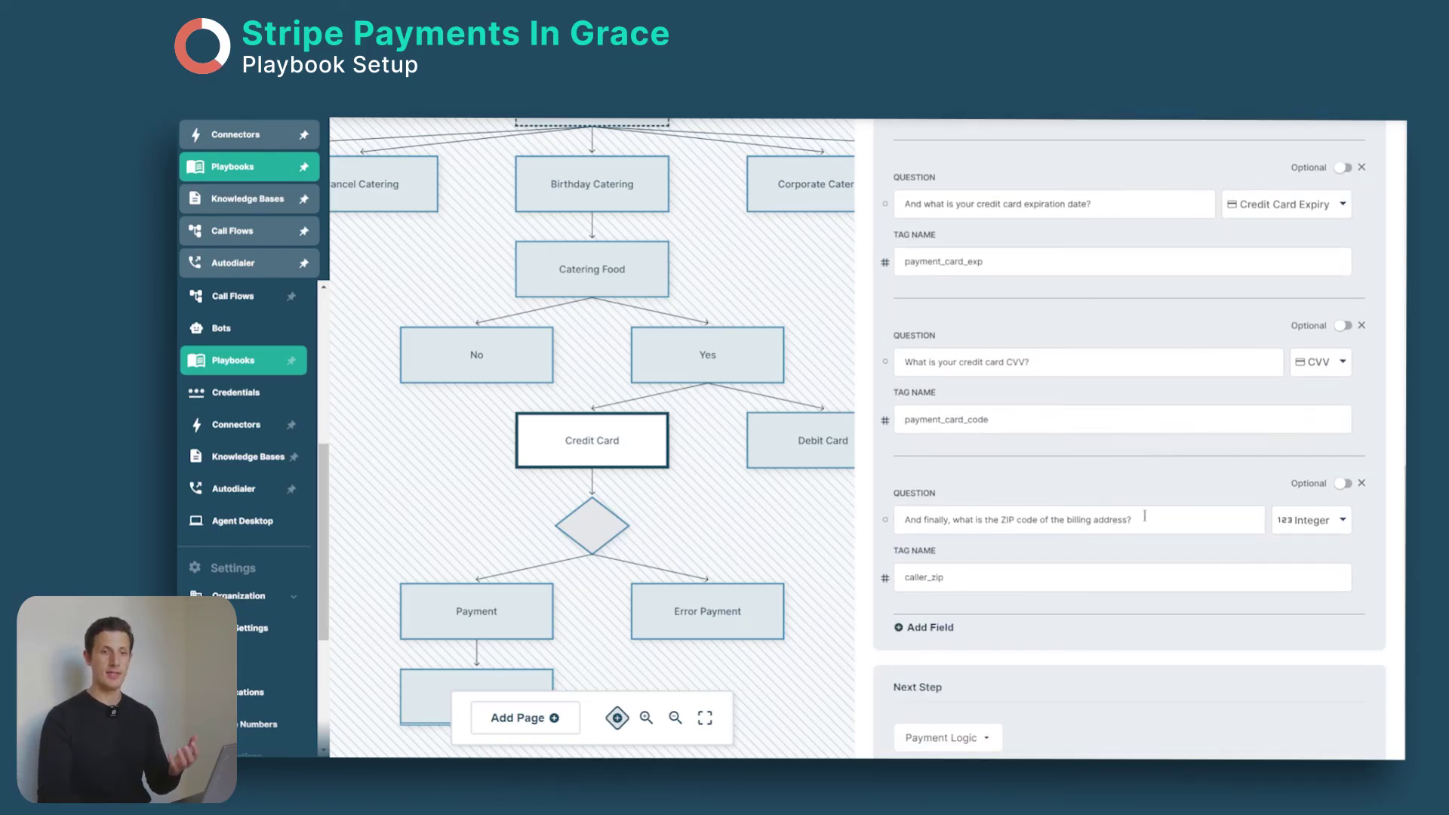
left_click(629, 195)
scroll(1007, 454, "down", 5)
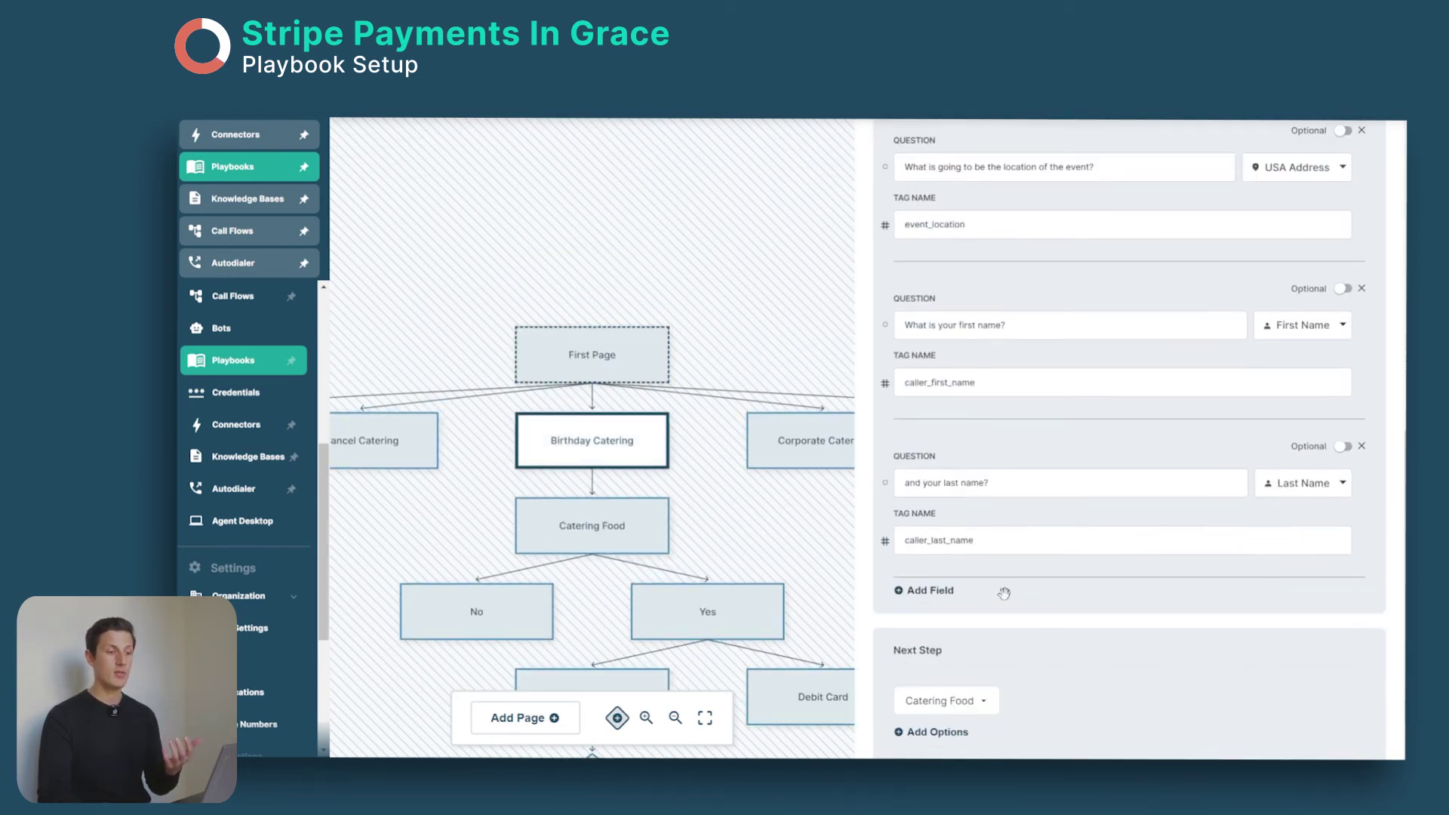
scroll(1006, 600, "down", 3)
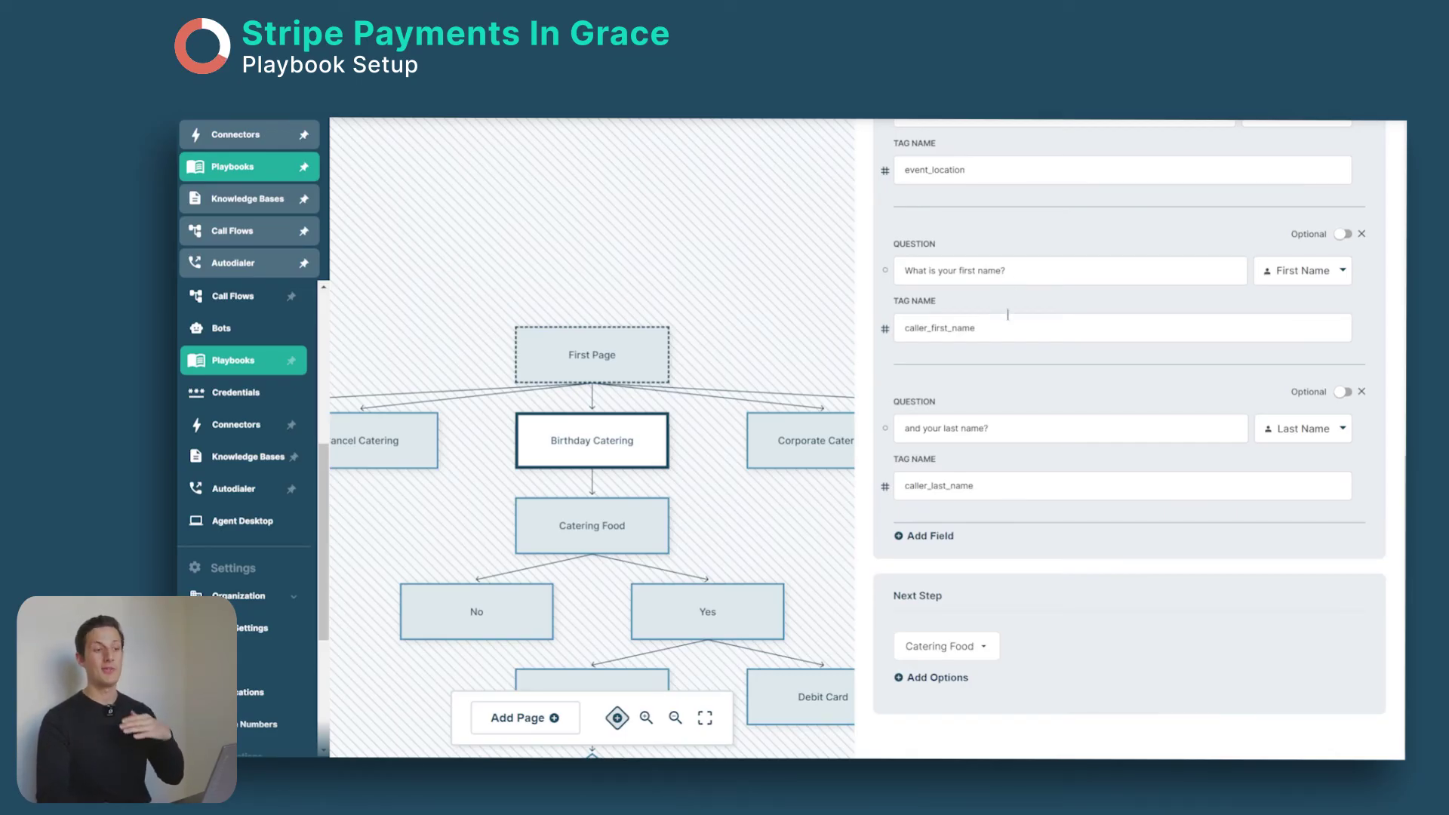
scroll(714, 499, "down", 5)
left_click(581, 476)
scroll(1066, 489, "down", 8)
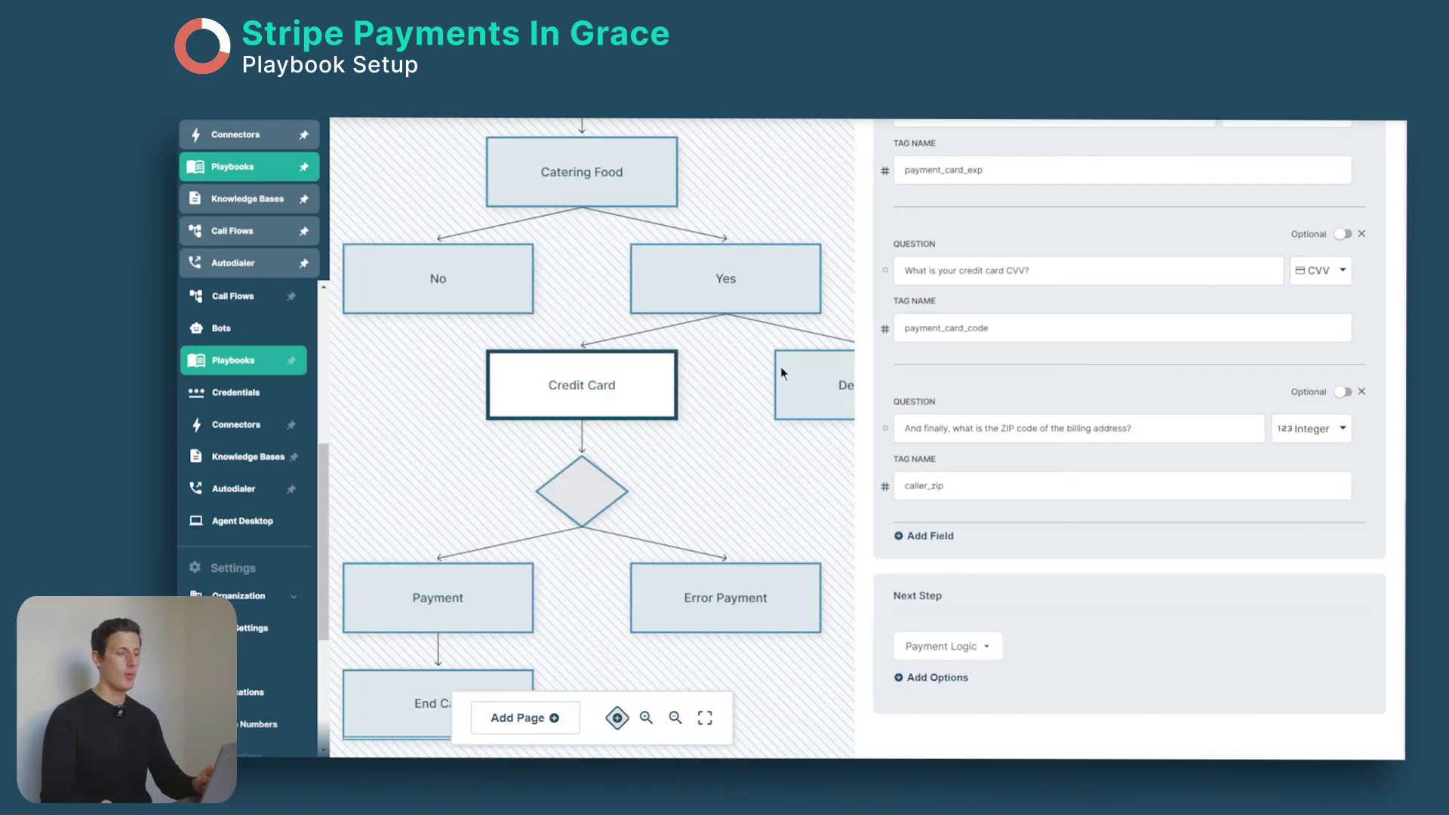
Review Payment Logic's IF/OTHERWISE routing to Payment or Error Payment, then bring up the Payment page
left_click(588, 494)
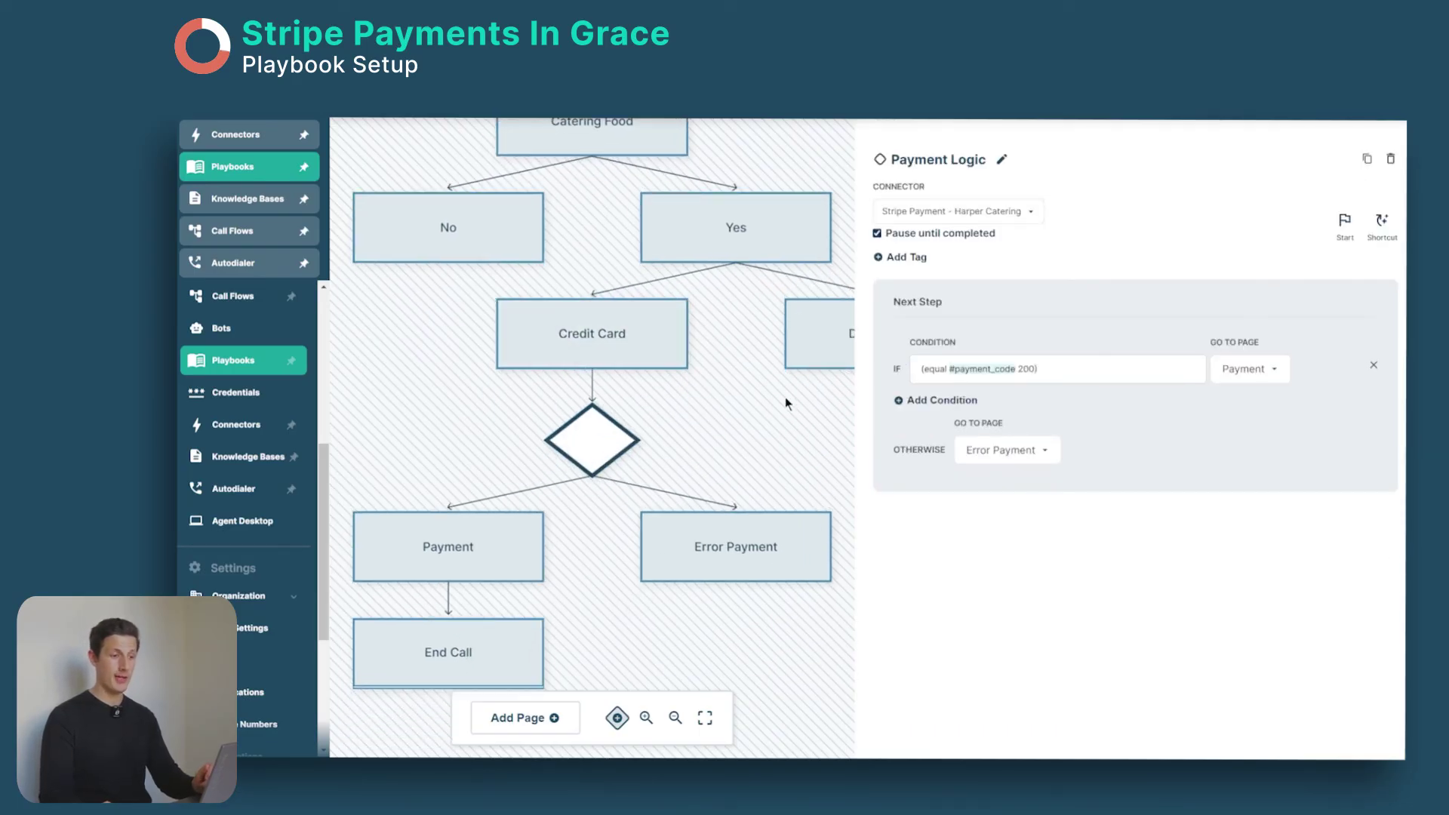
left_click_drag(747, 449, 713, 447)
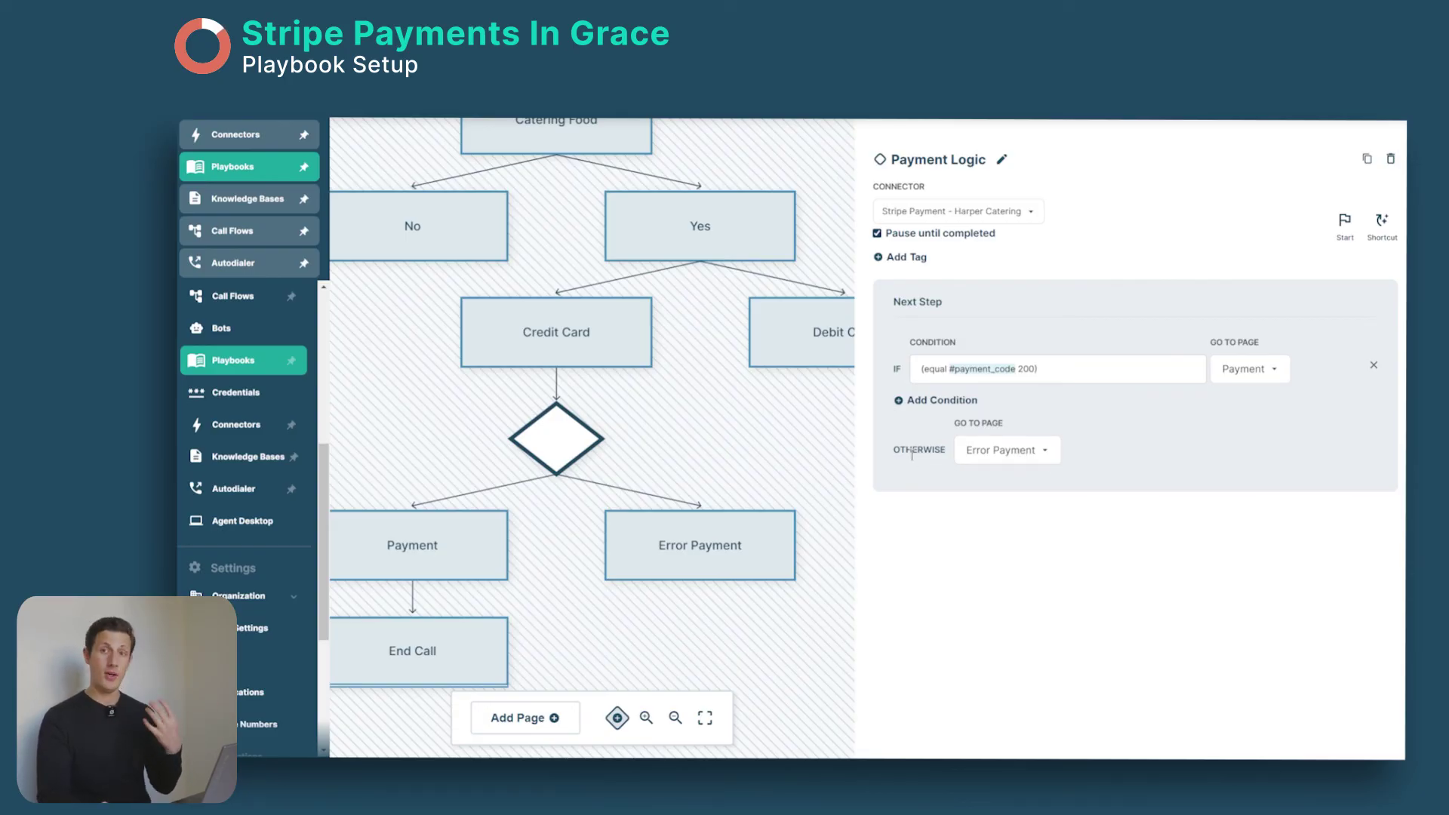
left_click(439, 549)
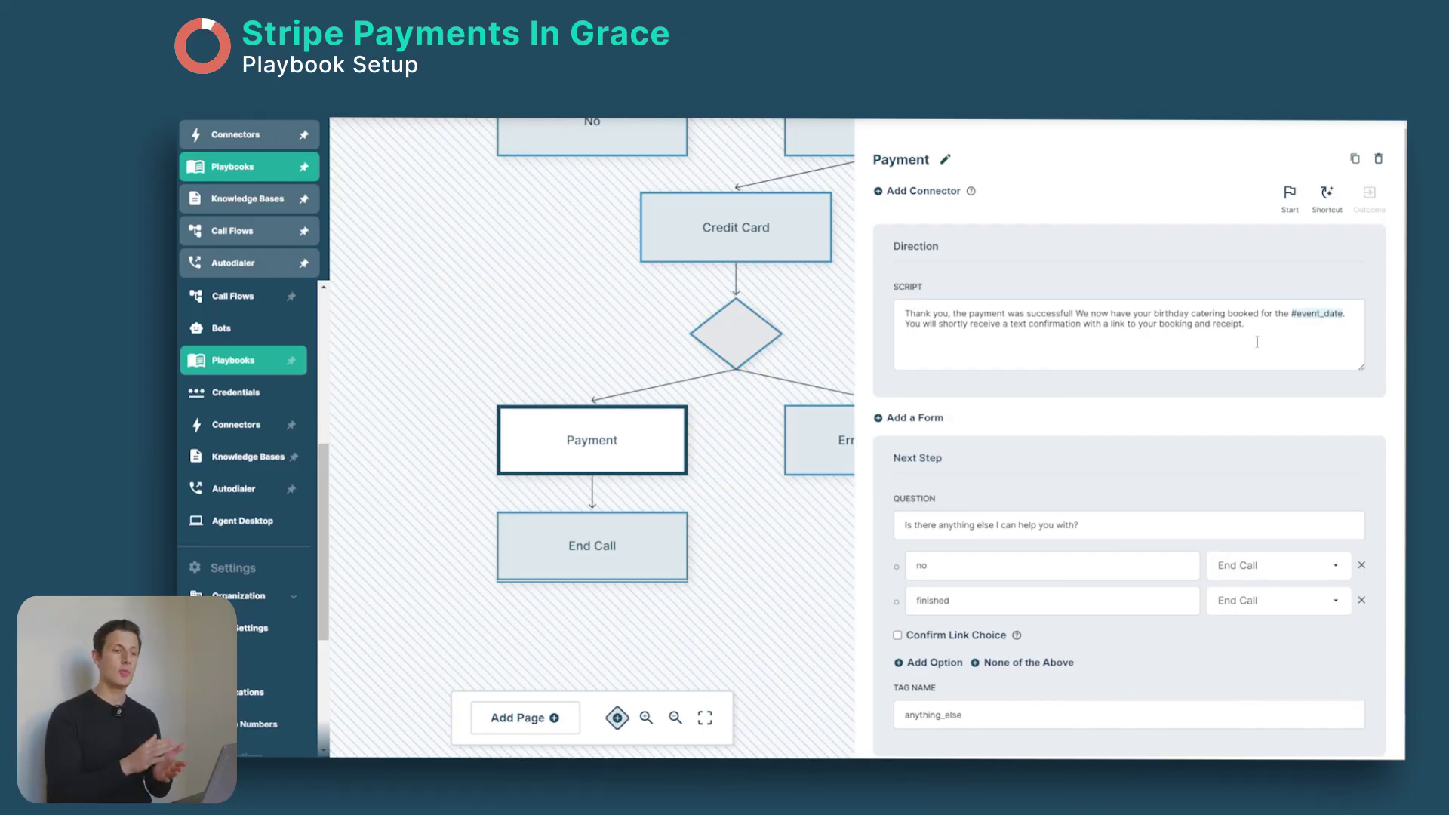
scroll(1045, 510, "down", 1)
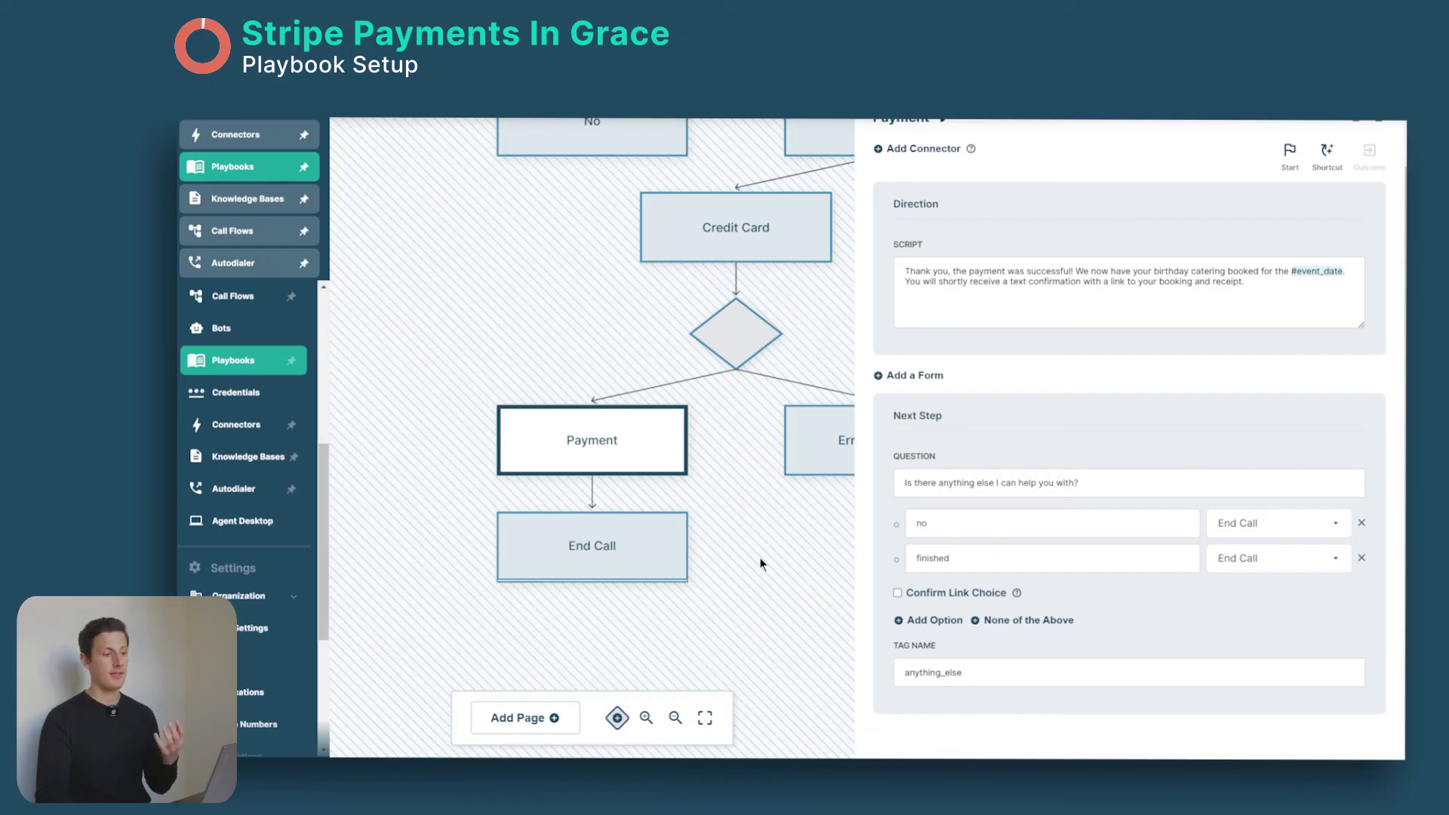
Bring up the End Call page showing its goodbye exit script and End Call outcome
left_click(651, 563)
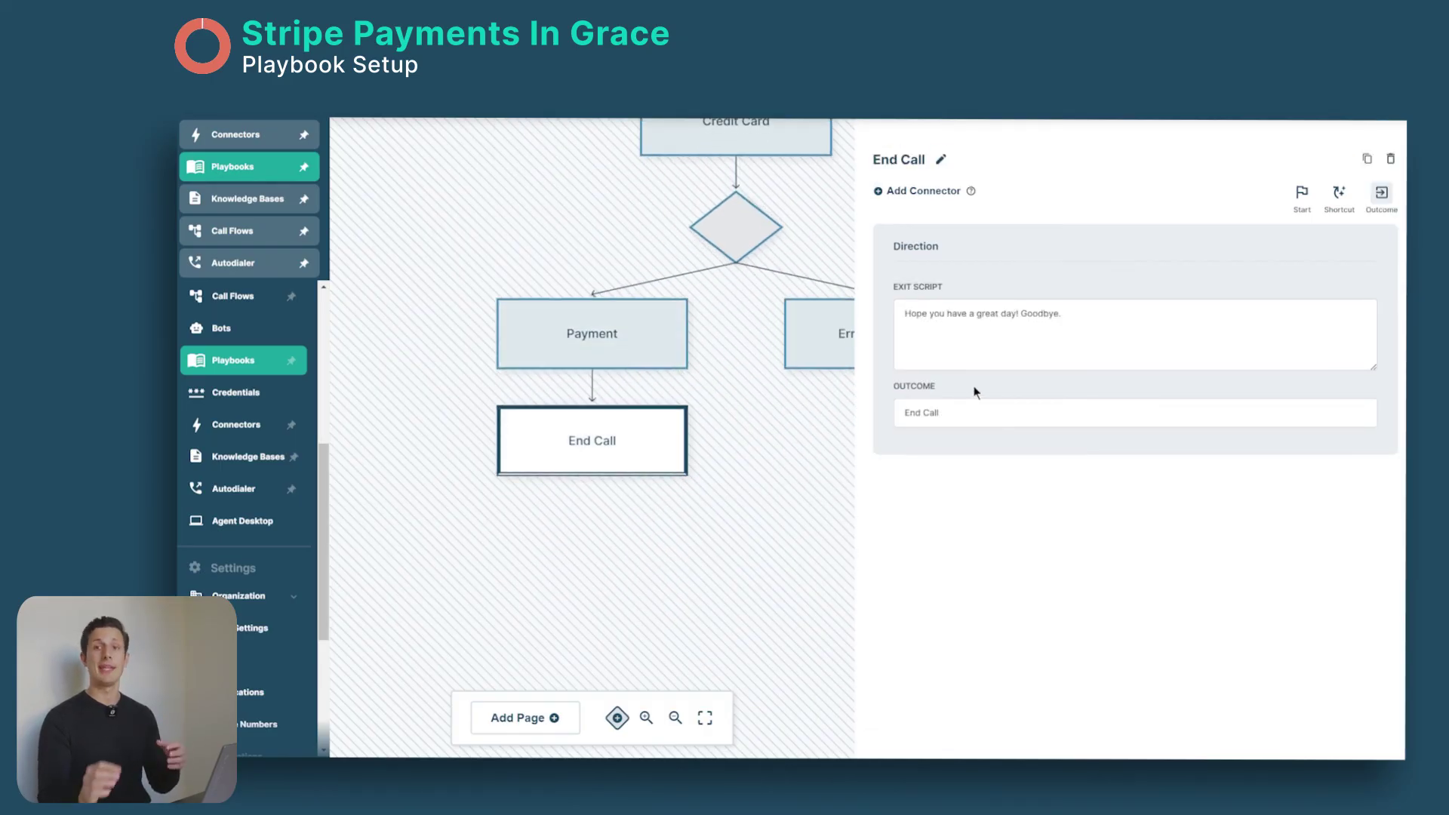